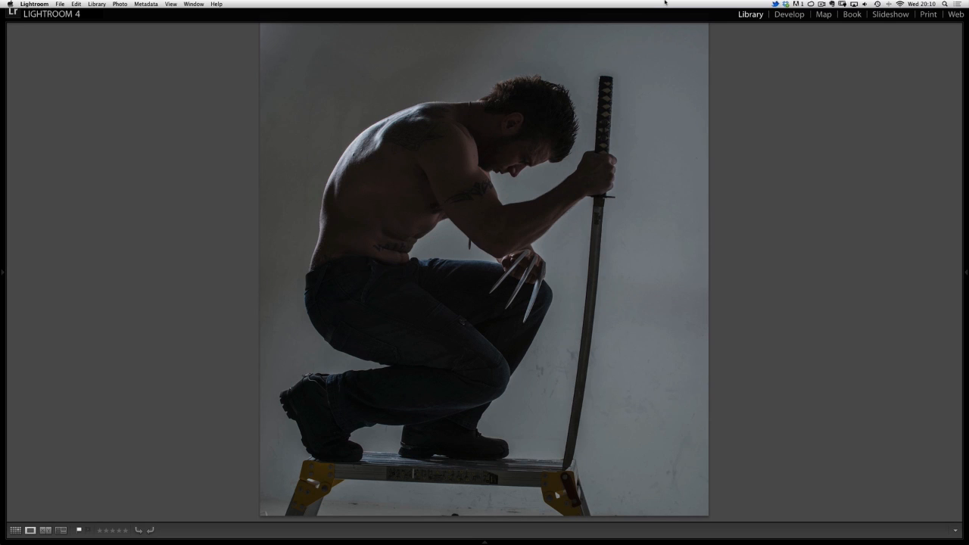
Step: Browse the source photos from the kneeling man through the stone wall to the London night skyline
{"action": "key", "text": "Right"}
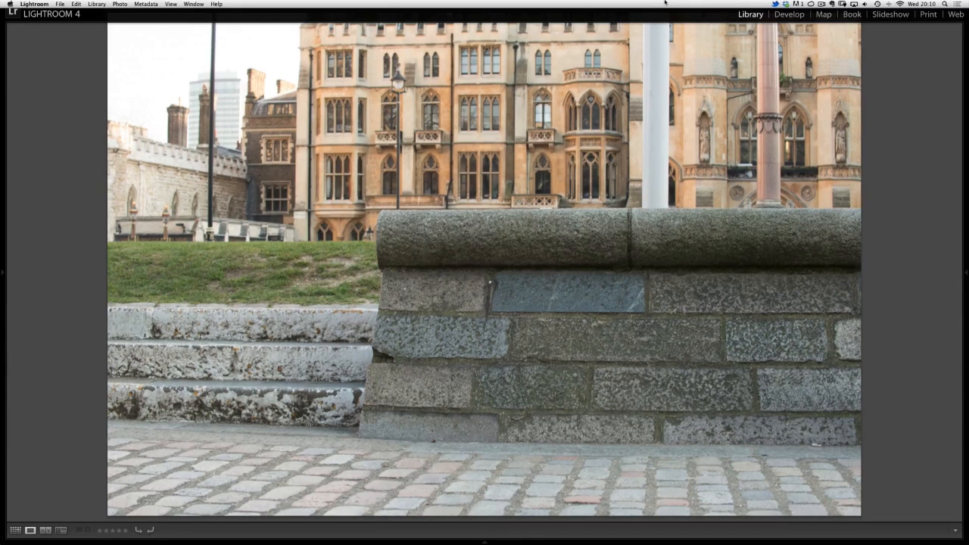
{"action": "key", "text": "Right"}
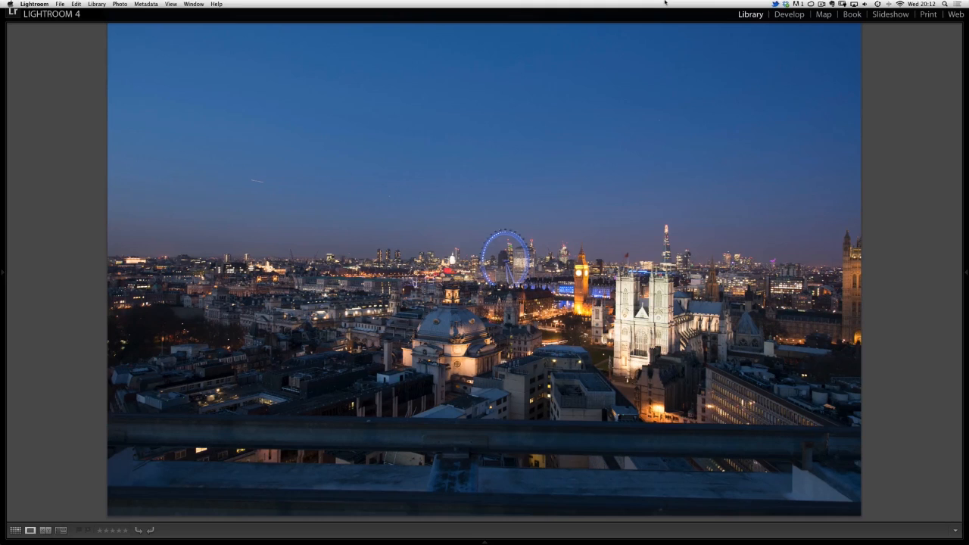
Step: Switch to Photoshop and display the Wolverine composite in full-screen mode with its layers accessible
{"action": "key", "text": "super+Tab"}
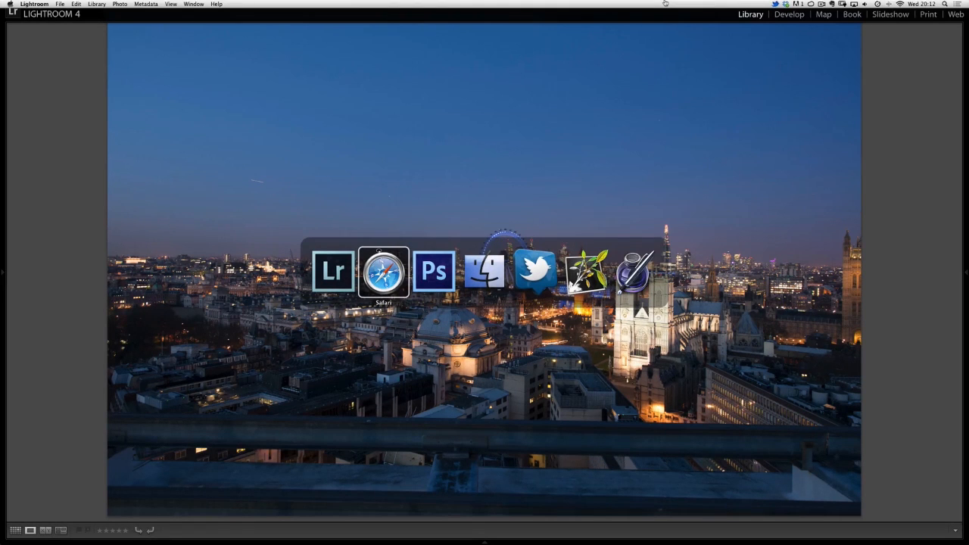
{"action": "key", "text": "super+Tab"}
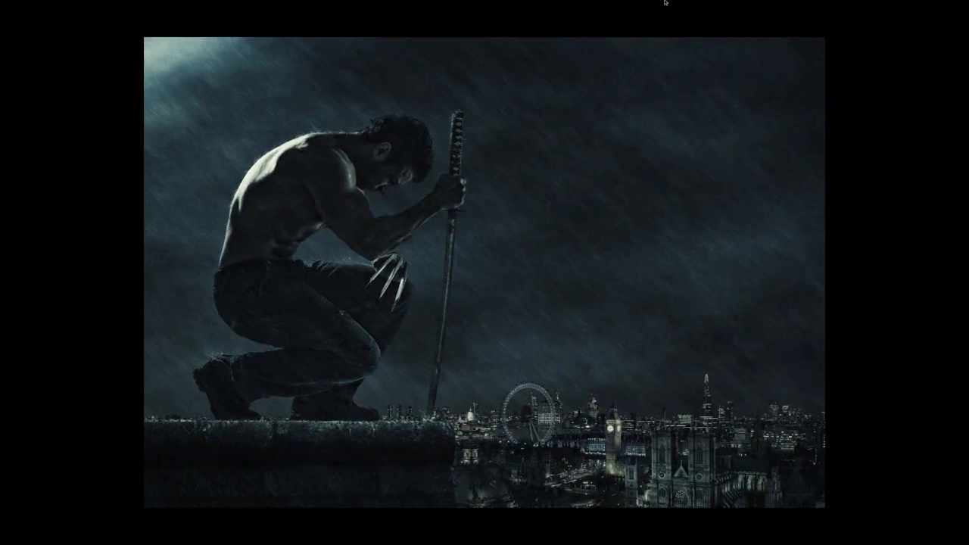
{"action": "key", "text": "f"}
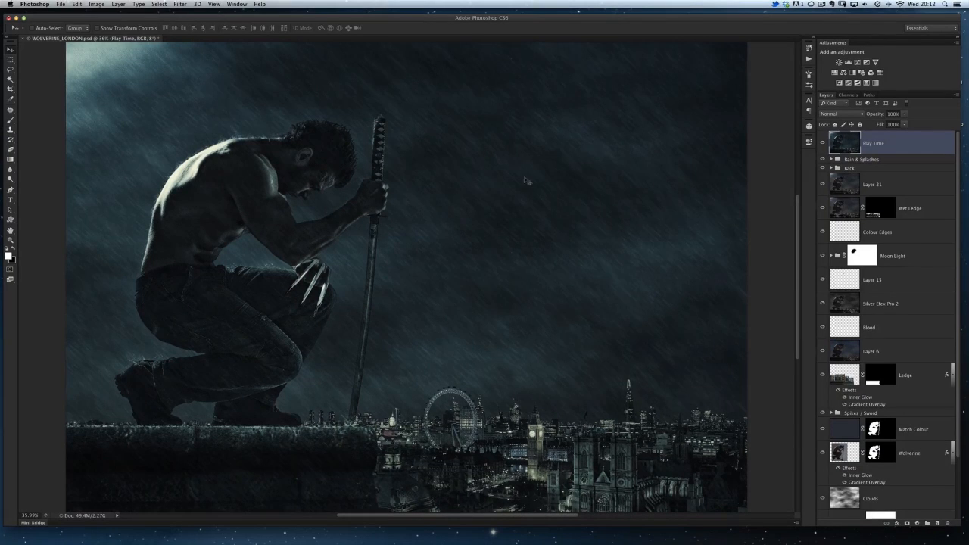
{"action": "key", "text": "f"}
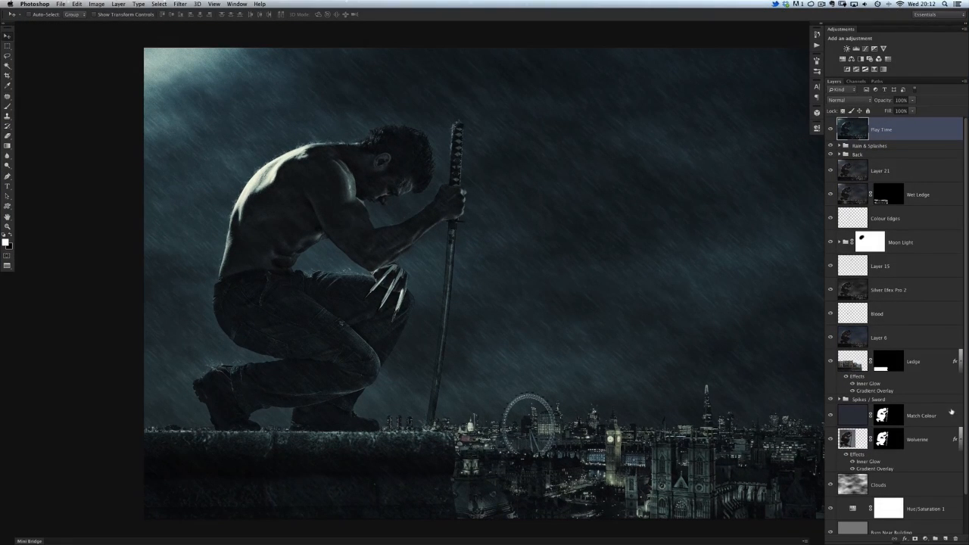
Step: Hide every layer except RAW / HDR and inspect the city skyline detail around the clock tower
{"action": "scroll", "coordinate": [955, 446], "scroll_direction": "down", "scroll_amount": 3}
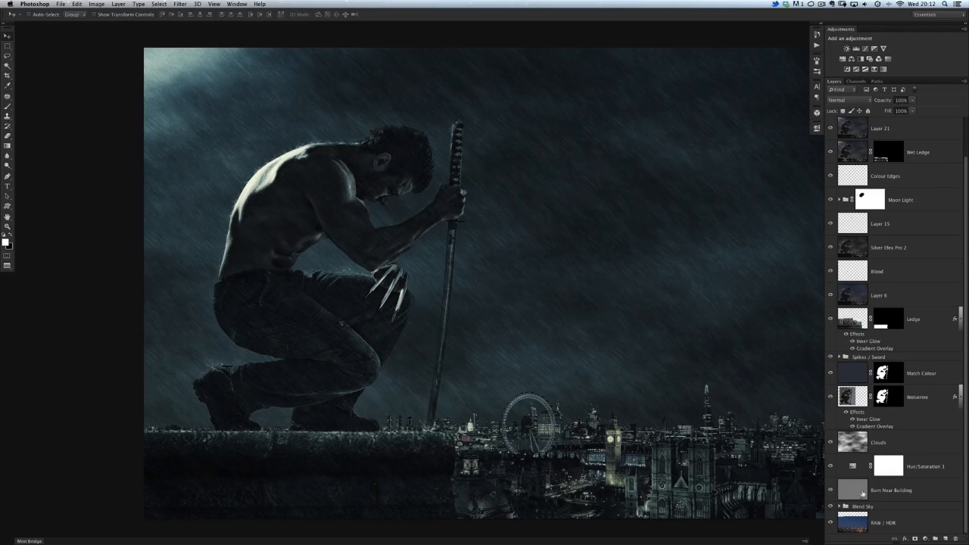
{"action": "left_click", "coordinate": [831, 529], "text": "alt"}
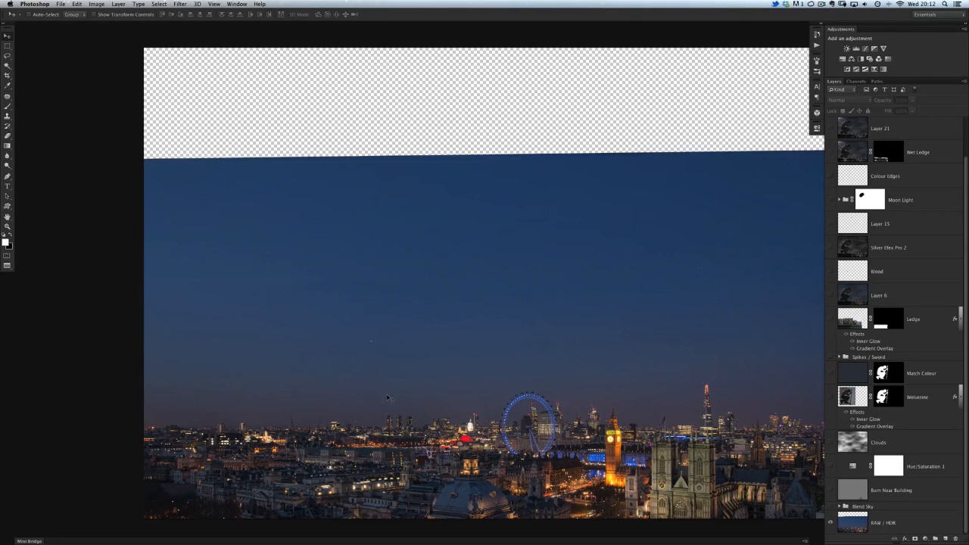
{"action": "scroll", "coordinate": [609, 445], "scroll_direction": "up", "scroll_amount": 10}
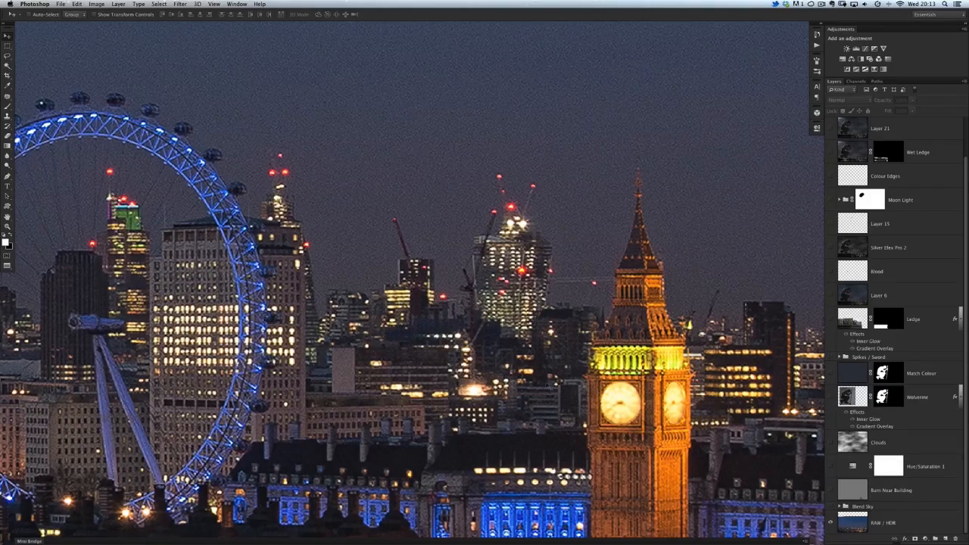
{"action": "scroll", "coordinate": [484, 356], "scroll_direction": "down", "scroll_amount": 1}
{"action": "left_click_drag", "start_coordinate": [479, 356], "coordinate": [431, 338]}
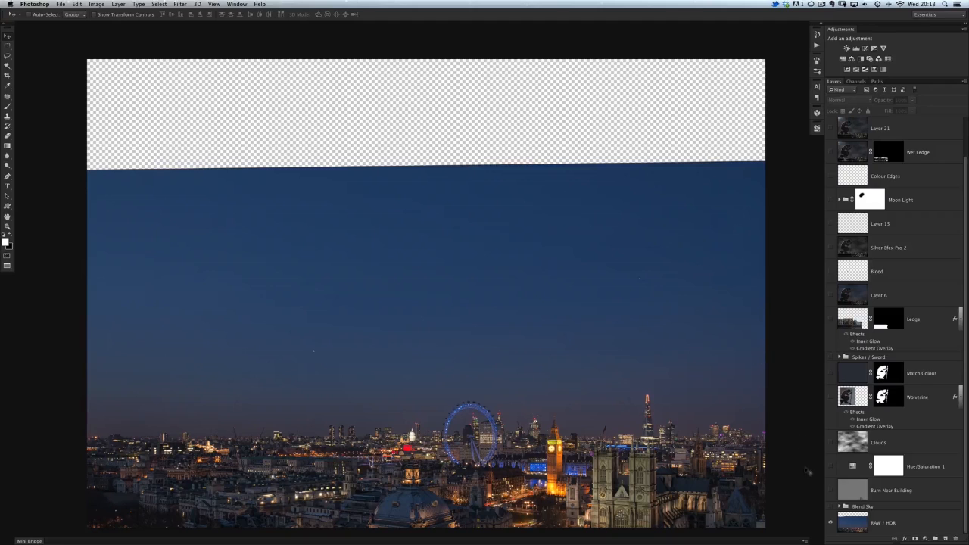
Step: Show the Blend Sky group to fill the empty area above the skyline
{"action": "left_click", "coordinate": [830, 506]}
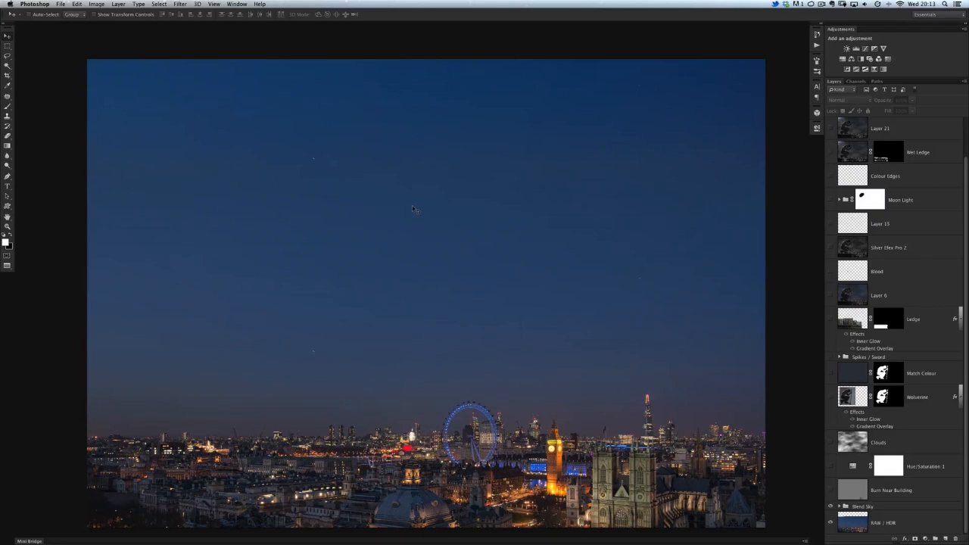
{"action": "left_click_drag", "start_coordinate": [431, 258], "coordinate": [420, 227]}
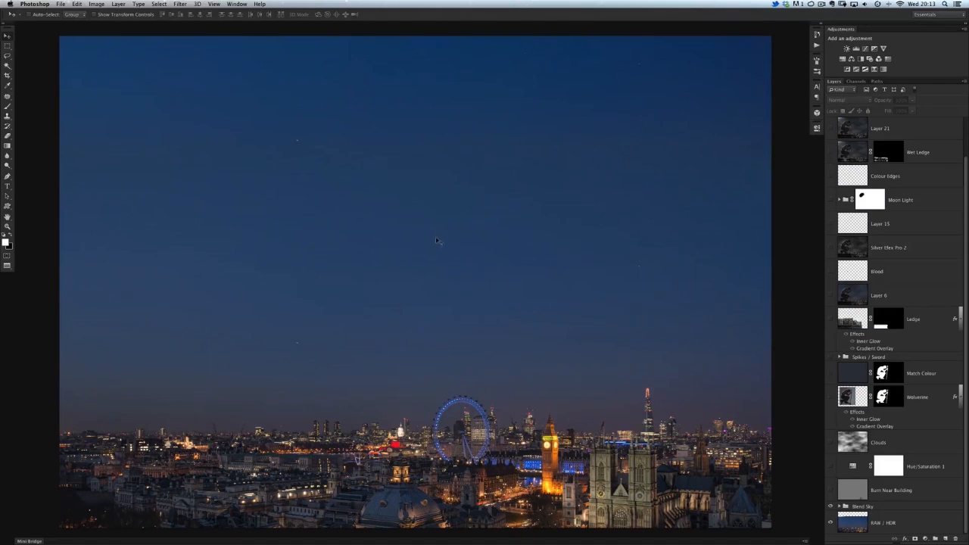
{"action": "mouse_move", "coordinate": [391, 356]}
{"action": "left_mouse_down"}
{"action": "mouse_move", "coordinate": [387, 346]}
{"action": "mouse_move", "coordinate": [381, 354]}
{"action": "left_mouse_up"}
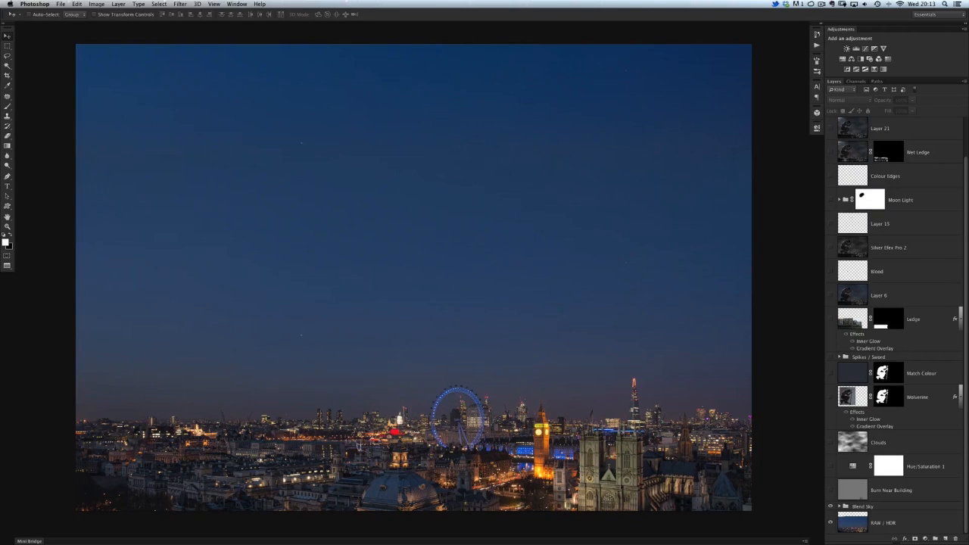
Step: Compare the city with and without the Burn Near Building layer and leave the layer visible
{"action": "left_click", "coordinate": [829, 490]}
{"action": "left_click", "coordinate": [829, 490]}
{"action": "left_click", "coordinate": [830, 491]}
{"action": "left_click", "coordinate": [830, 491]}
{"action": "left_click", "coordinate": [830, 491]}
{"action": "left_click", "coordinate": [829, 491]}
{"action": "left_click", "coordinate": [829, 491]}
{"action": "left_click", "coordinate": [829, 491]}
{"action": "left_click", "coordinate": [829, 490]}
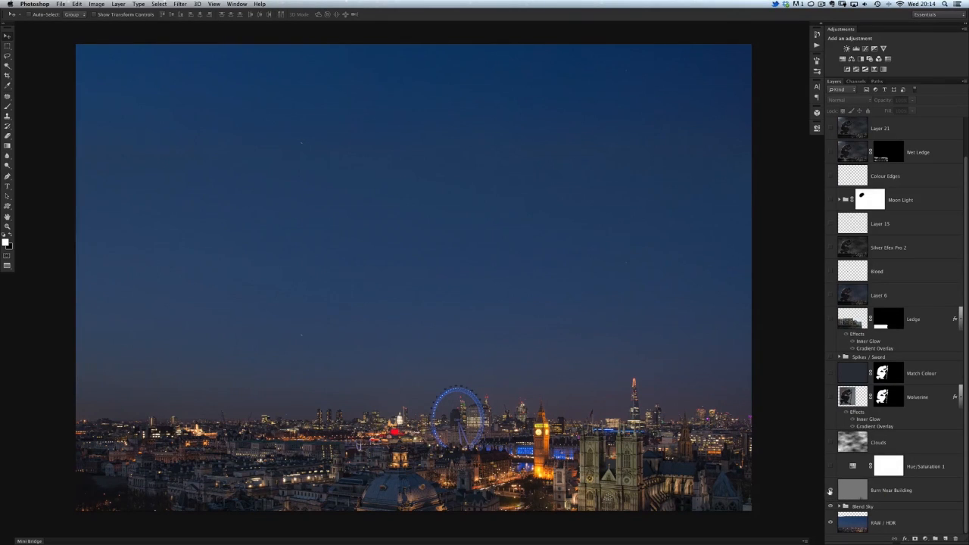
{"action": "left_click", "coordinate": [830, 491]}
{"action": "left_click", "coordinate": [830, 490]}
Step: Show the Hue/Saturation 1 adjustment and compare the sky with and without the Clouds layer
{"action": "left_click", "coordinate": [831, 467]}
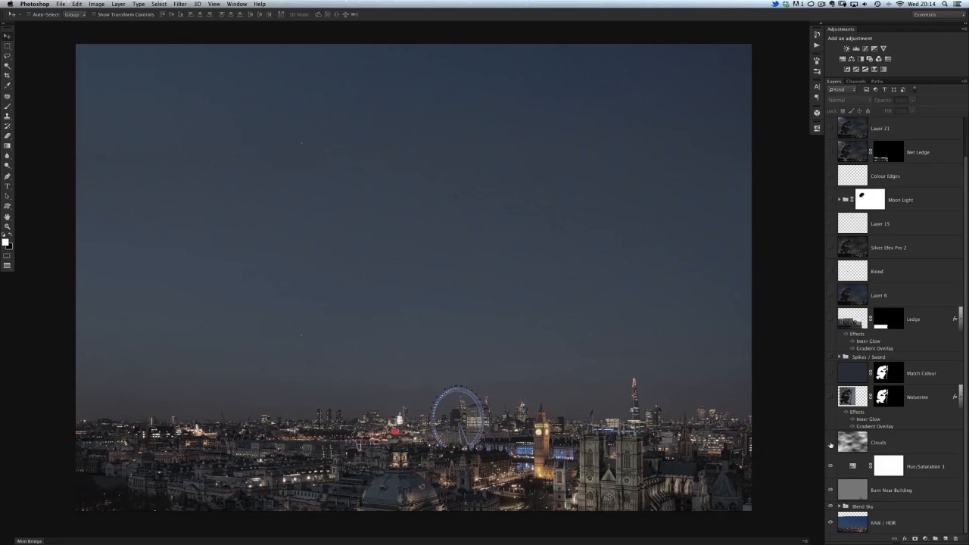
{"action": "left_click", "coordinate": [830, 443]}
{"action": "left_click", "coordinate": [830, 444]}
{"action": "left_click", "coordinate": [829, 447]}
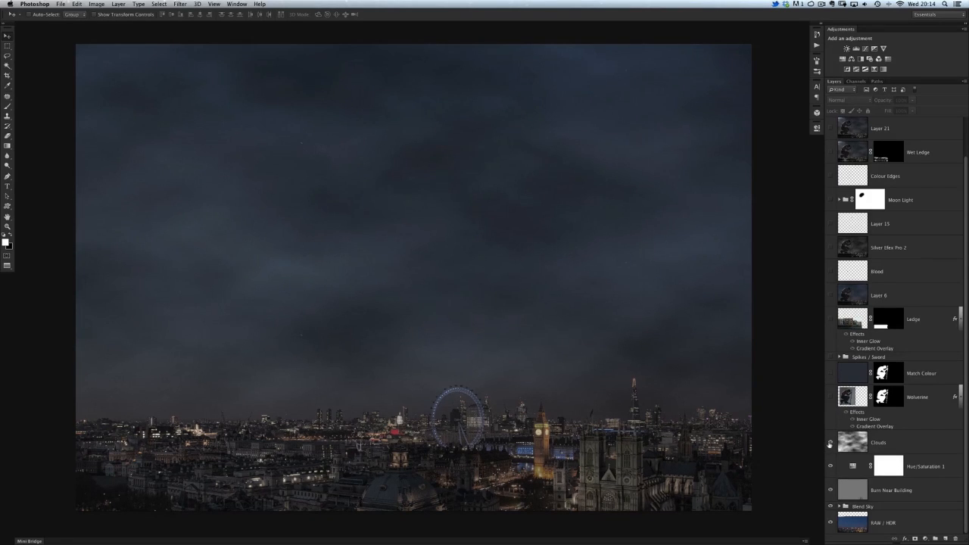
{"action": "left_click", "coordinate": [829, 444]}
Step: Add a new layer above Clouds and render the Clouds filter on it in black and white
{"action": "left_click", "coordinate": [849, 448]}
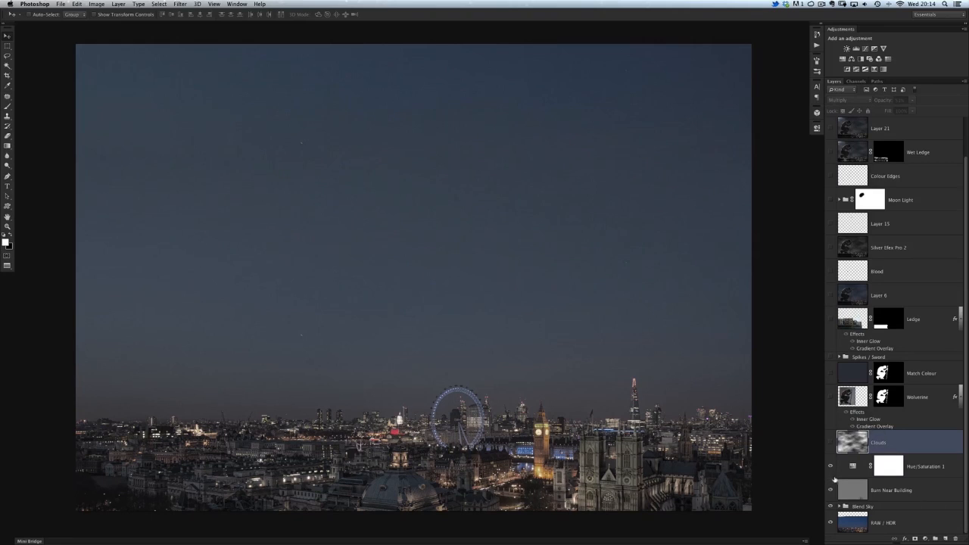
{"action": "left_click", "coordinate": [945, 539]}
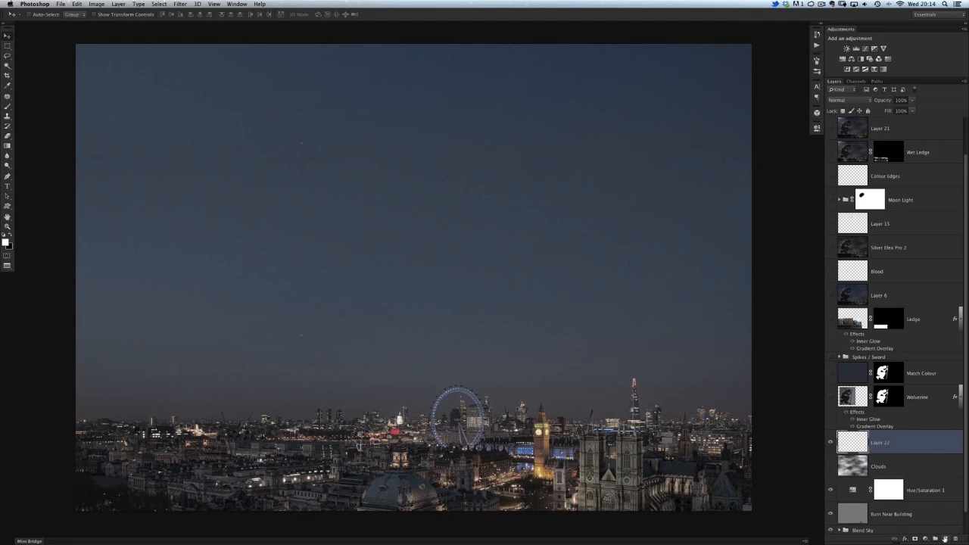
{"action": "key", "text": "x"}
{"action": "left_click", "coordinate": [180, 4]}
{"action": "mouse_move", "coordinate": [195, 123]}
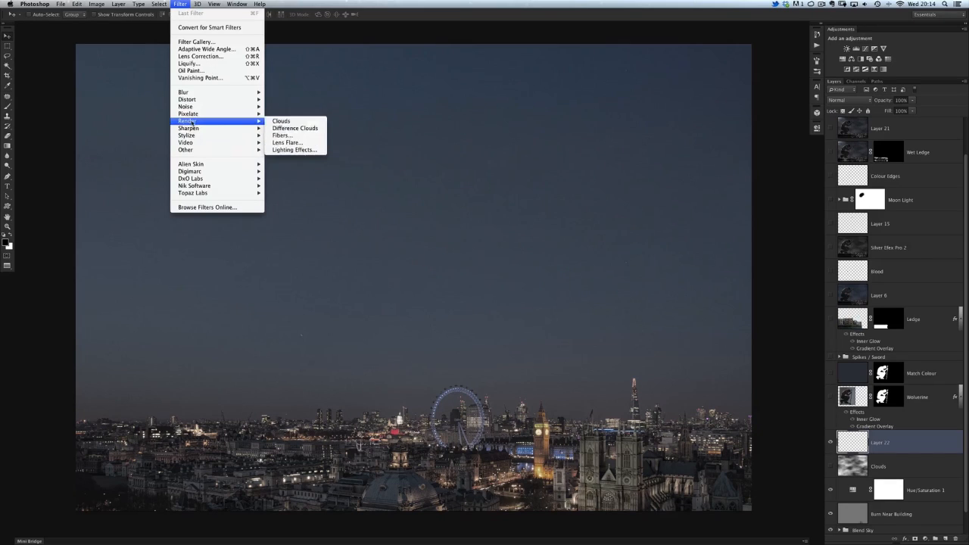
{"action": "left_click", "coordinate": [288, 122]}
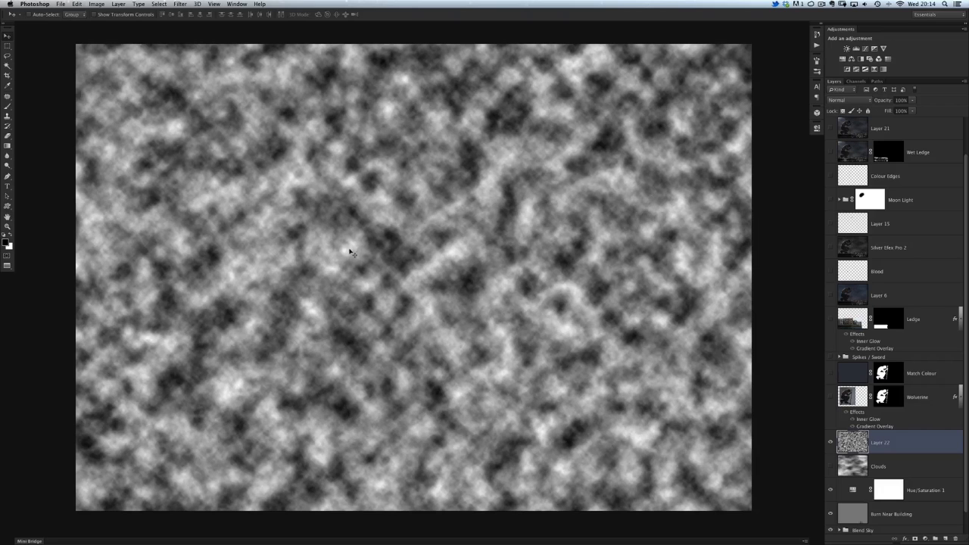
Step: Copy a small square area from the middle of the rendered clouds onto its own layer
{"action": "left_click_drag", "start_coordinate": [386, 263], "coordinate": [376, 268]}
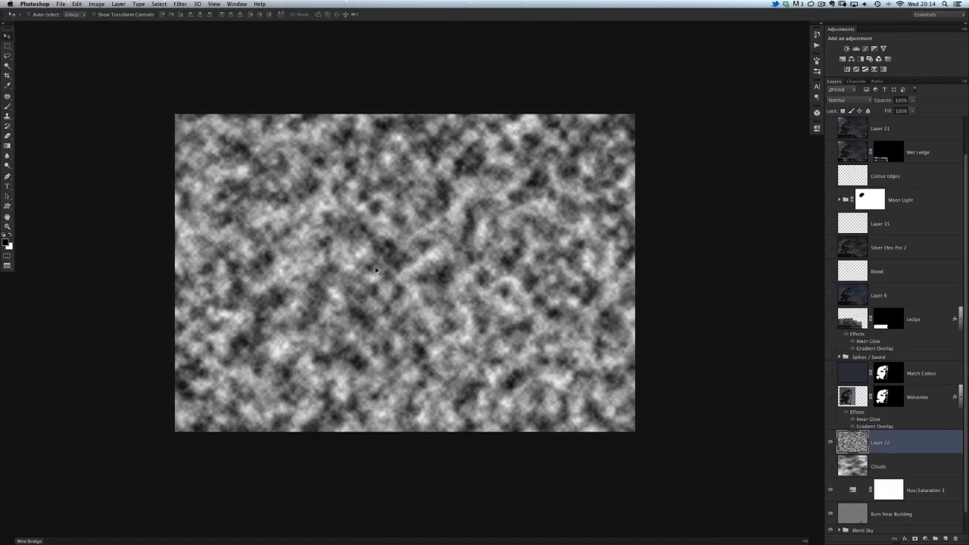
{"action": "left_click", "coordinate": [6, 47]}
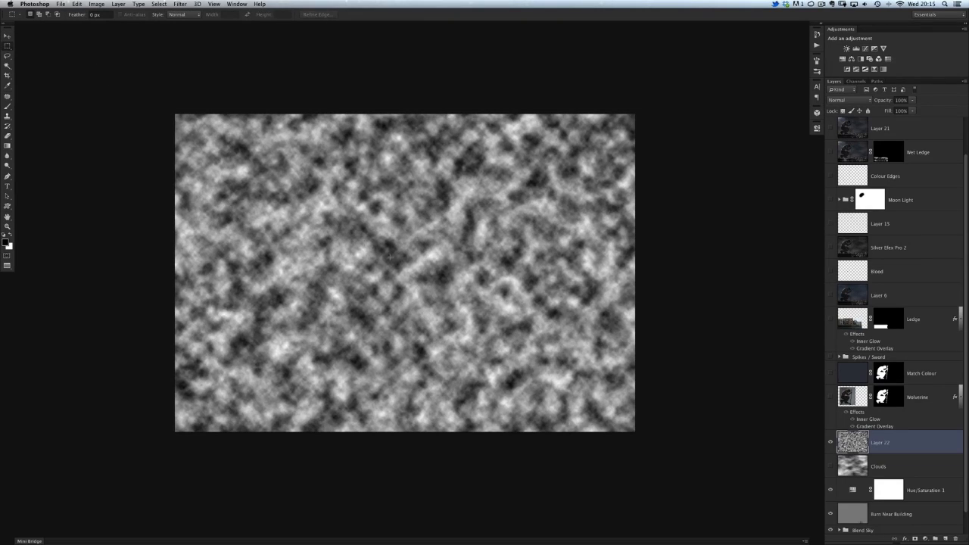
{"action": "left_click_drag", "start_coordinate": [350, 232], "coordinate": [485, 311]}
{"action": "key", "text": "super+j"}
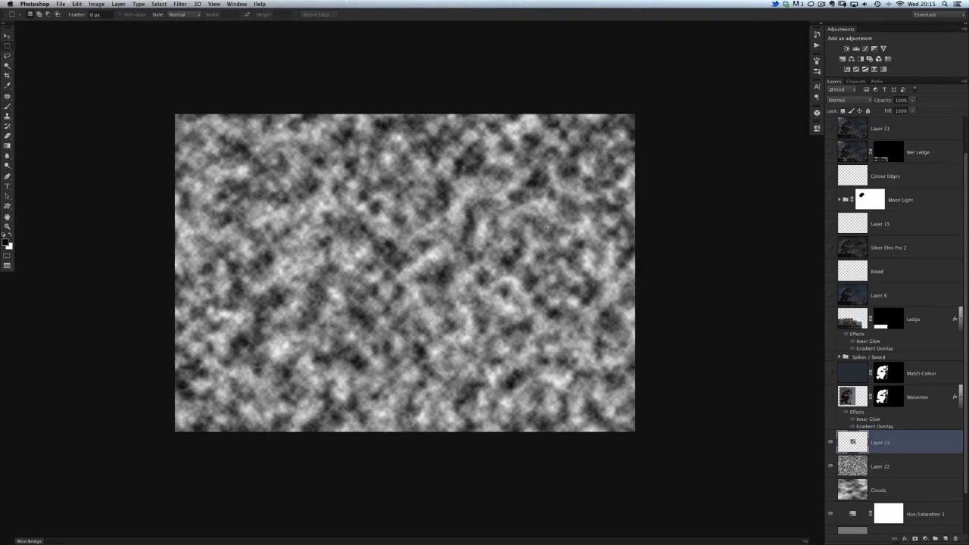
Step: Delete the full-size rendered clouds layer, keeping only the small copied square
{"action": "left_click", "coordinate": [830, 466]}
{"action": "left_click", "coordinate": [830, 467]}
{"action": "left_click", "coordinate": [855, 469]}
{"action": "key", "text": "Delete"}
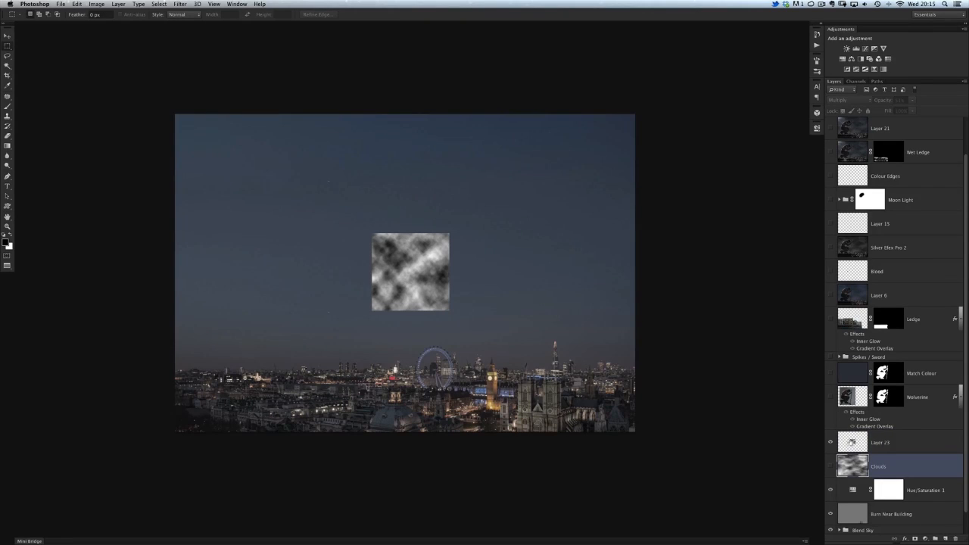
Step: Enlarge the copied cloud square to about 466% and stretch it horizontally to cover the whole canvas
{"action": "left_click", "coordinate": [849, 443]}
{"action": "key", "text": "super+t"}
{"action": "left_click_drag", "start_coordinate": [372, 234], "coordinate": [196, 123]}
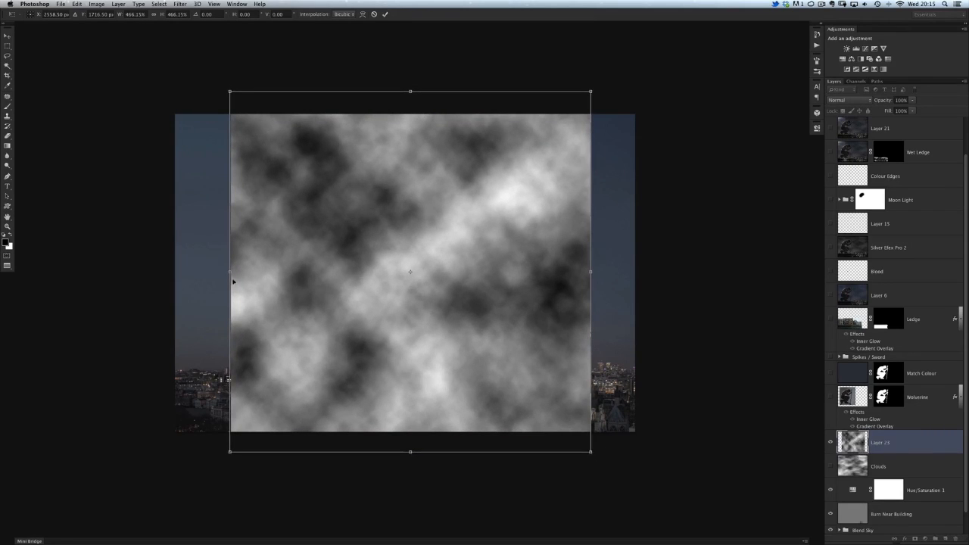
{"action": "left_click_drag", "start_coordinate": [205, 268], "coordinate": [58, 268]}
{"action": "key", "text": "Return"}
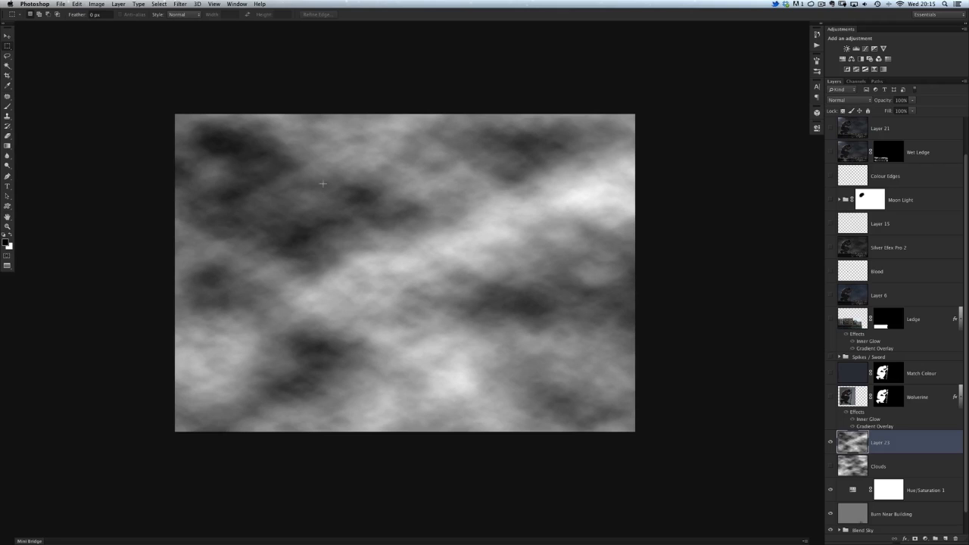
Step: Lower the stretched cloud layer's opacity so that it blends with the night sky and city
{"action": "left_click_drag", "start_coordinate": [886, 101], "coordinate": [854, 95]}
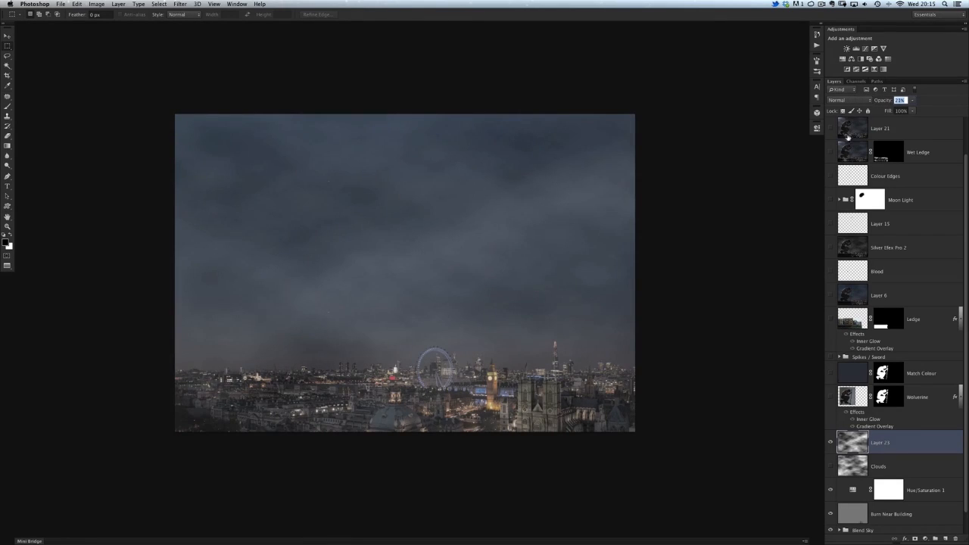
{"action": "key", "text": "Return"}
Step: Delete the stretched cloud layer and show the original Clouds layer over the skyline
{"action": "key", "text": "Delete"}
{"action": "left_click", "coordinate": [830, 446]}
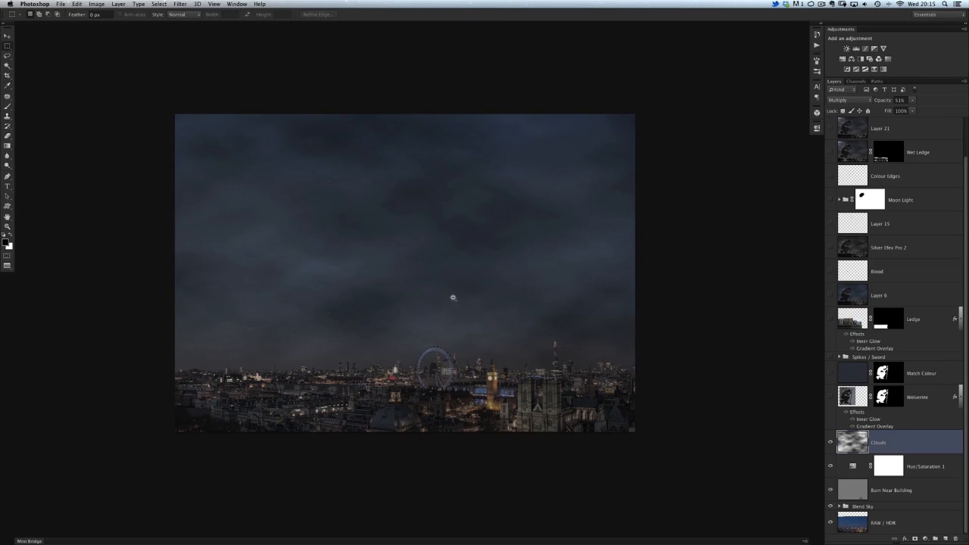
{"action": "scroll", "coordinate": [455, 295], "scroll_direction": "up", "scroll_amount": 2}
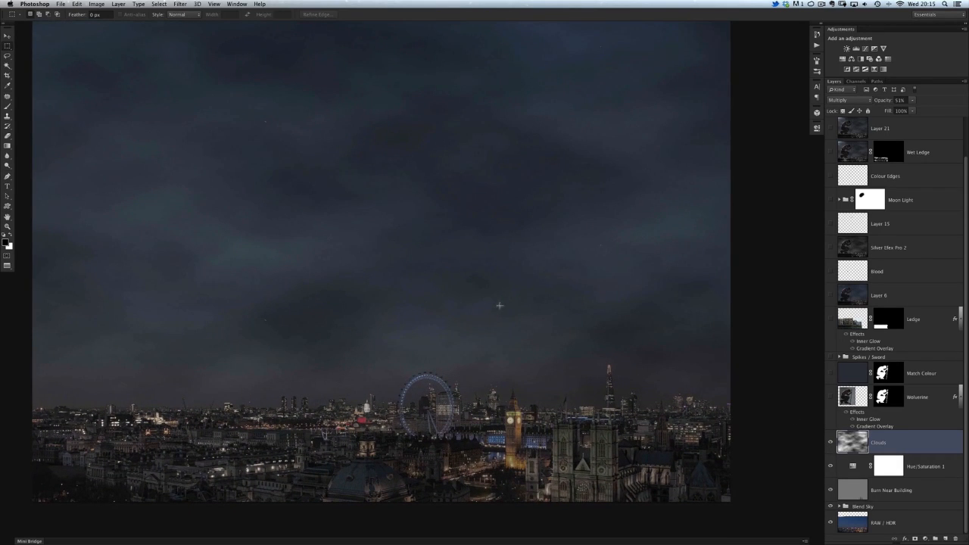
{"action": "left_click_drag", "start_coordinate": [418, 292], "coordinate": [419, 298]}
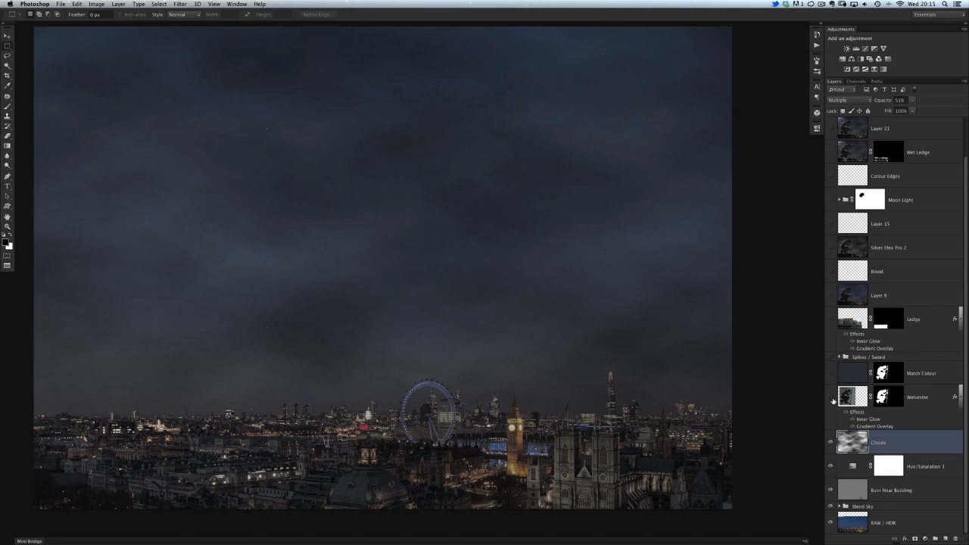
Step: Show the Wolverine layer and turn off its layer effects to examine the edges of the hair
{"action": "left_click", "coordinate": [830, 397]}
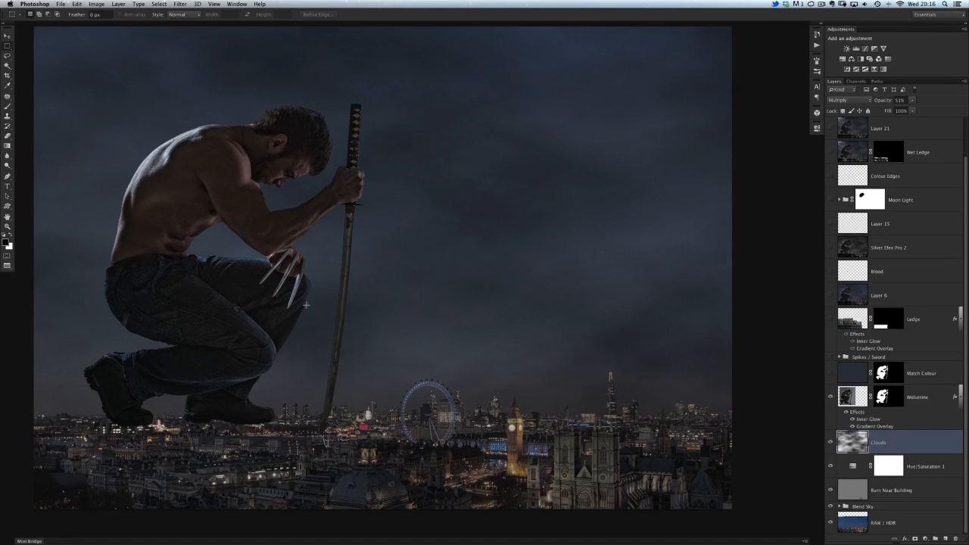
{"action": "left_click_drag", "start_coordinate": [273, 151], "coordinate": [401, 227]}
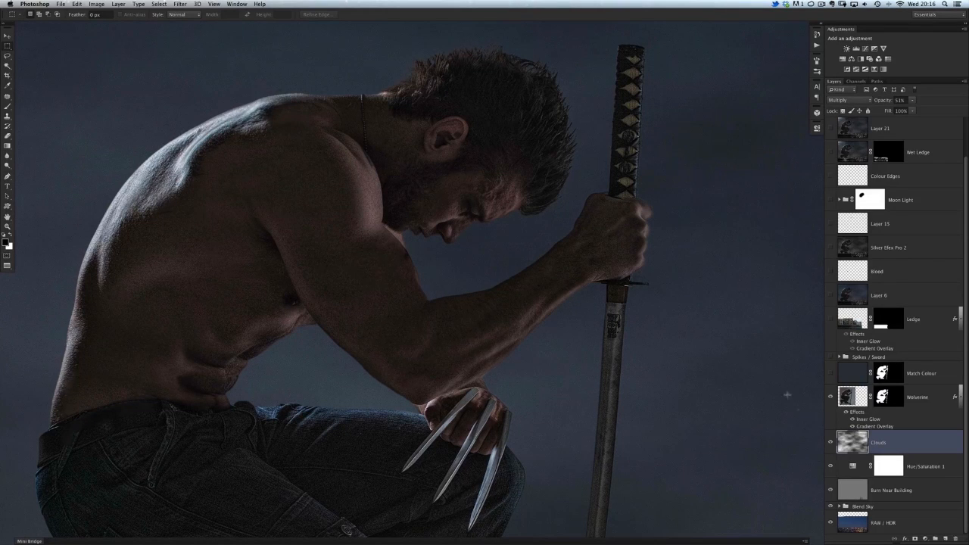
{"action": "left_click", "coordinate": [845, 412]}
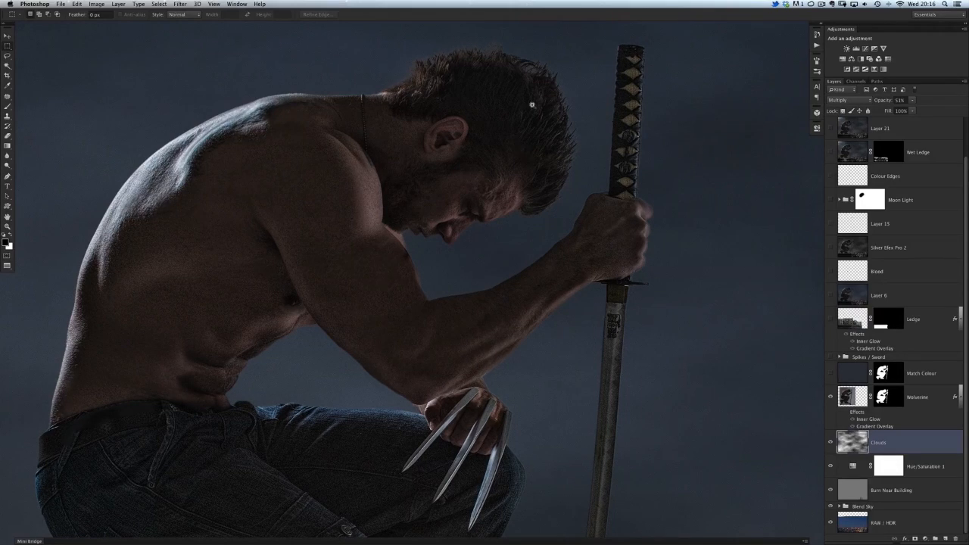
{"action": "scroll", "coordinate": [531, 105], "scroll_direction": "up", "scroll_amount": 5}
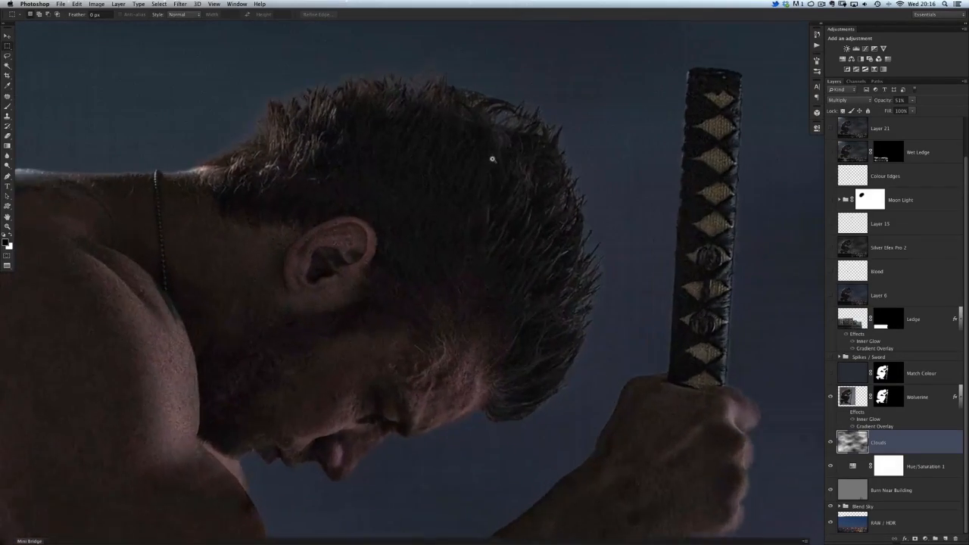
{"action": "scroll", "coordinate": [492, 159], "scroll_direction": "up", "scroll_amount": 2}
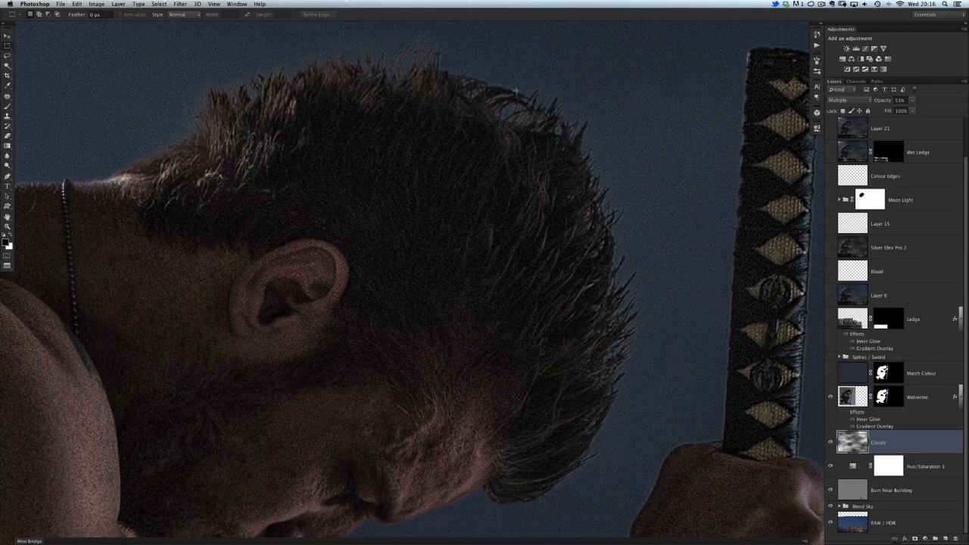
Step: Turn the Wolverine layer's effects back on and compare the figure's edges against the sky with and without them
{"action": "left_click", "coordinate": [845, 413]}
{"action": "left_click", "coordinate": [846, 413]}
{"action": "left_click", "coordinate": [844, 414]}
{"action": "left_click_drag", "start_coordinate": [404, 424], "coordinate": [519, 241]}
{"action": "scroll", "coordinate": [460, 325], "scroll_direction": "down", "scroll_amount": 5}
{"action": "left_click_drag", "start_coordinate": [388, 384], "coordinate": [394, 270]}
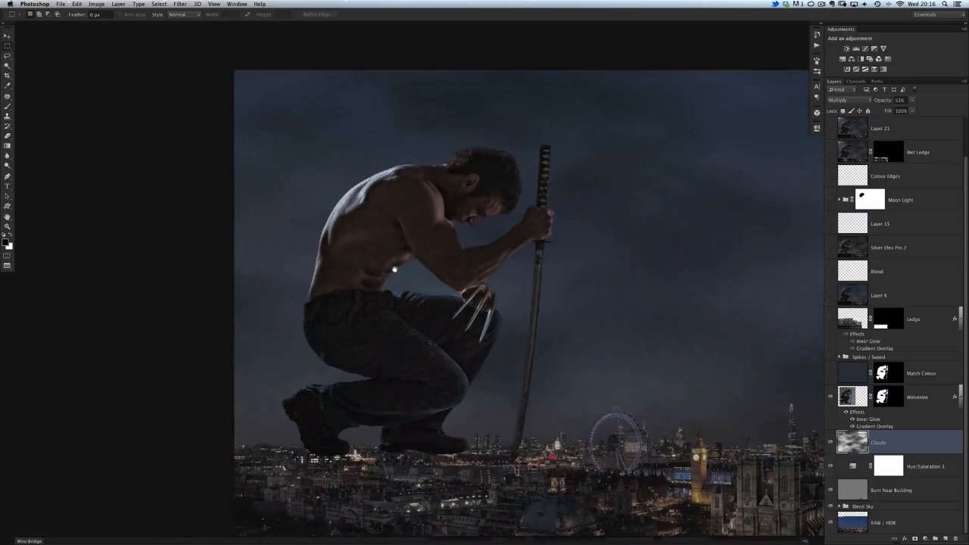
{"action": "scroll", "coordinate": [394, 270], "scroll_direction": "up", "scroll_amount": 2}
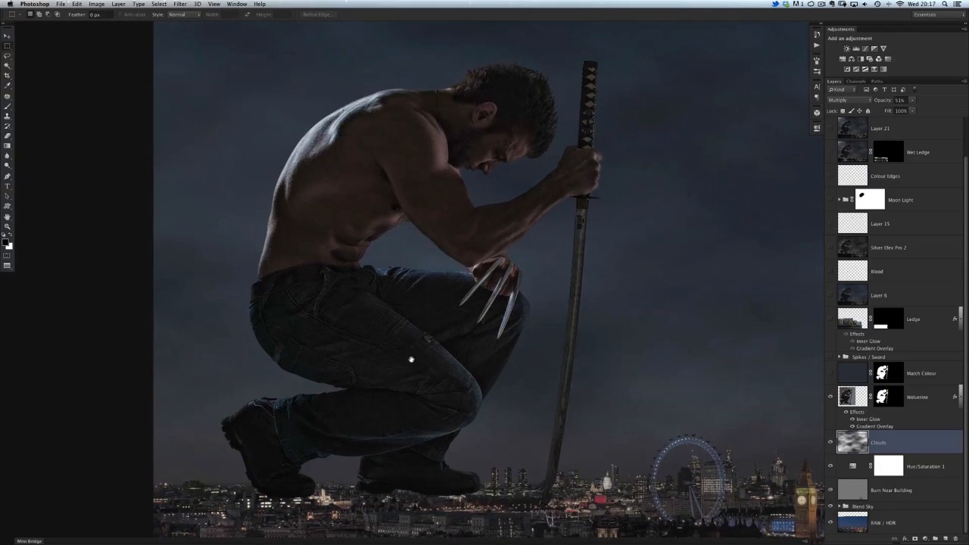
{"action": "left_click_drag", "start_coordinate": [411, 359], "coordinate": [389, 323]}
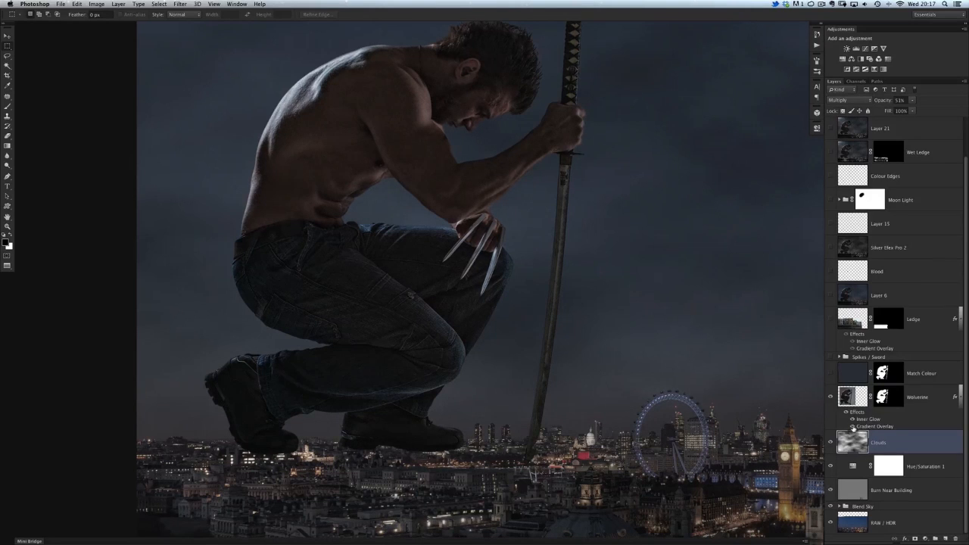
Step: Review the Inner Glow and Gradient Overlay settings in the Wolverine layer's style
{"action": "double_click", "coordinate": [868, 428]}
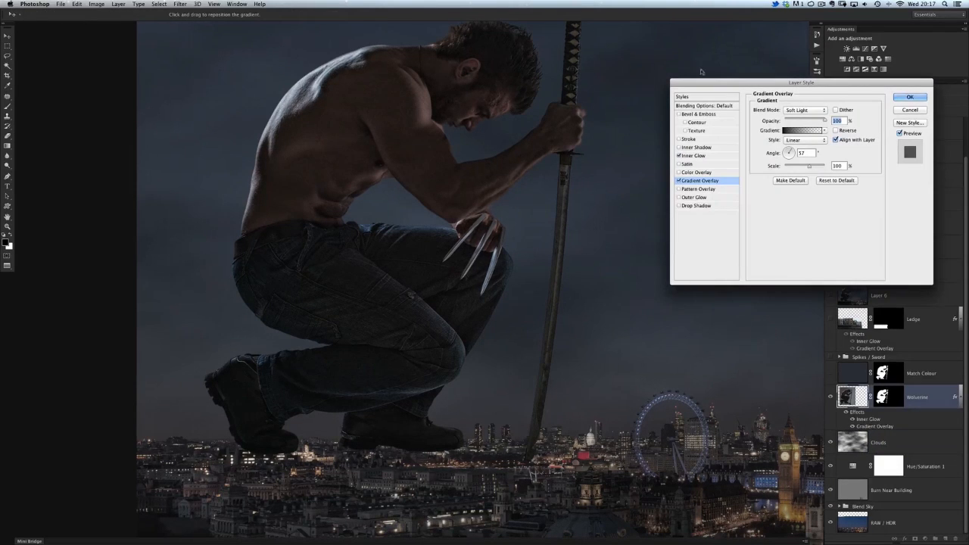
{"action": "left_click", "coordinate": [703, 157]}
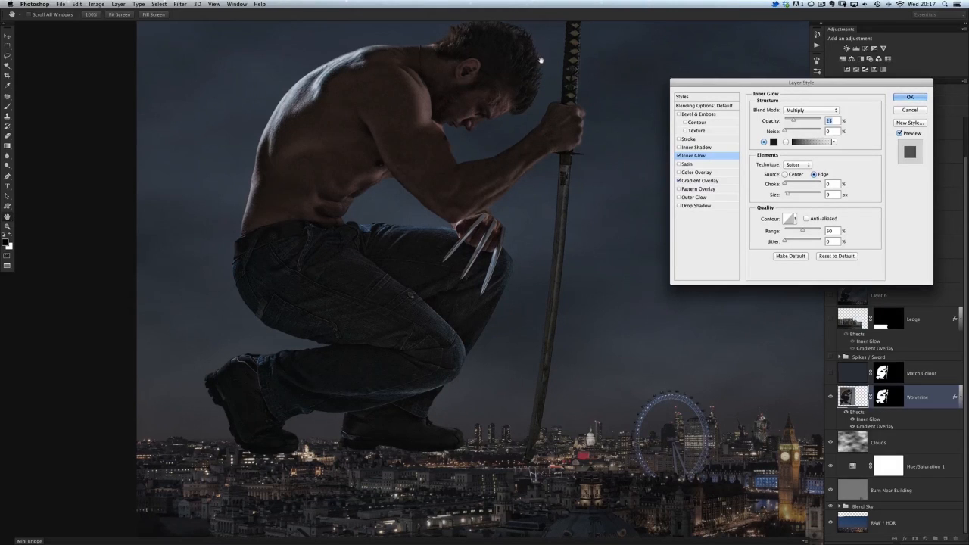
{"action": "left_click", "coordinate": [698, 182]}
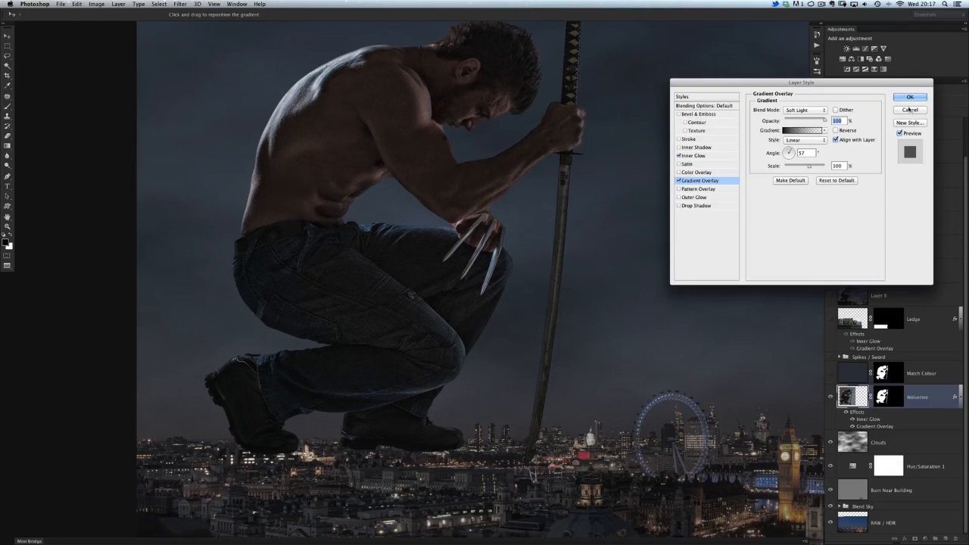
{"action": "left_click", "coordinate": [912, 97]}
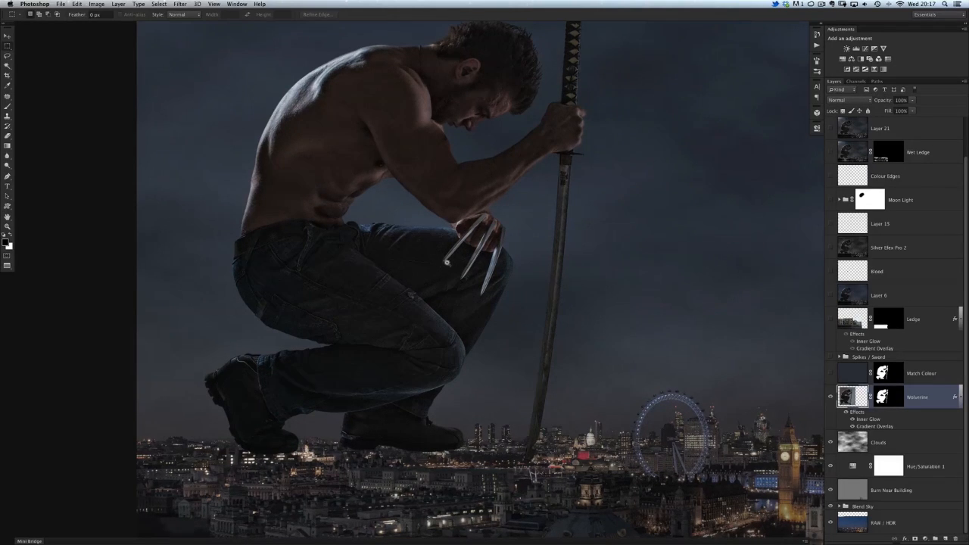
Step: Show the Match Colour layer above the Wolverine layer and inspect the figure's tones against the night sky
{"action": "left_click", "coordinate": [448, 264], "text": "alt"}
{"action": "left_click_drag", "start_coordinate": [439, 245], "coordinate": [355, 275]}
{"action": "left_click", "coordinate": [365, 285], "text": "alt"}
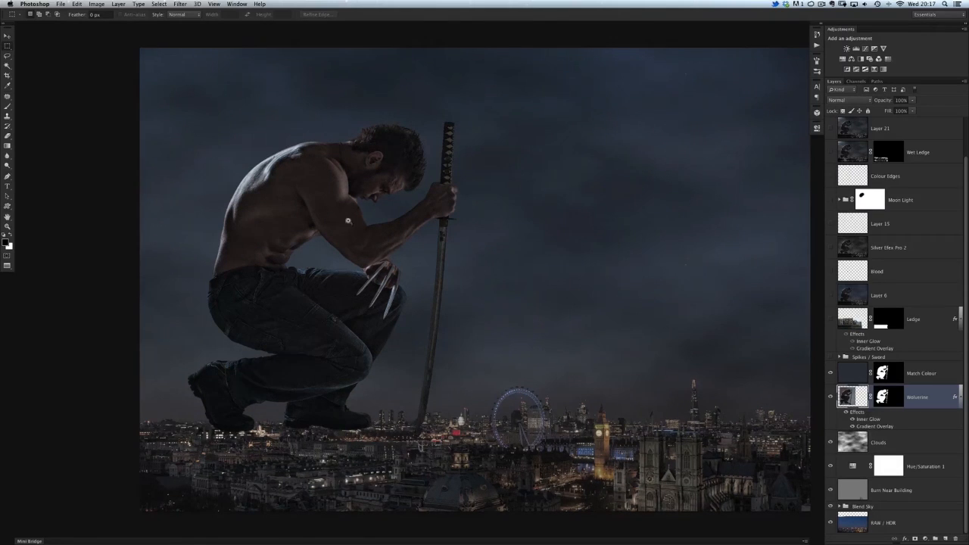
{"action": "left_click_drag", "start_coordinate": [348, 221], "coordinate": [364, 228]}
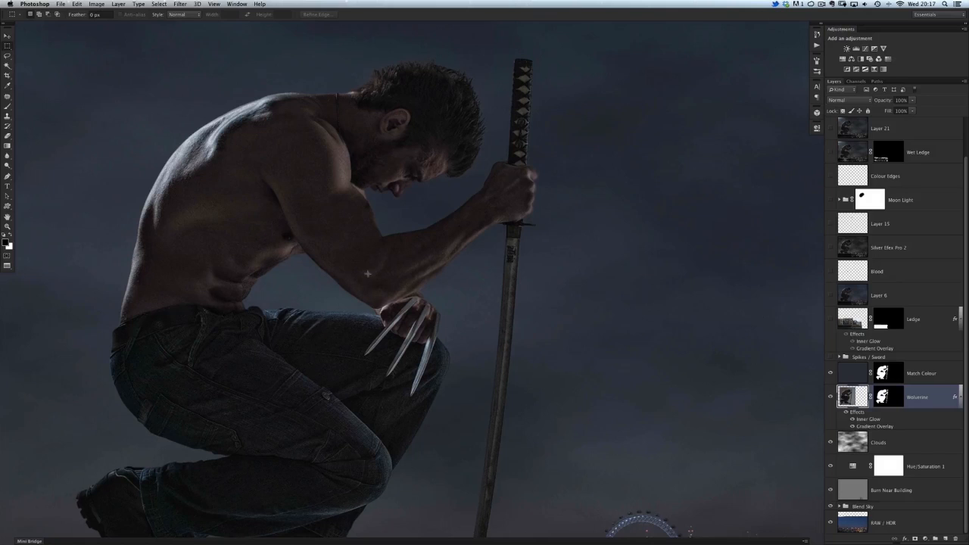
{"action": "left_click_drag", "start_coordinate": [389, 267], "coordinate": [350, 277]}
{"action": "scroll", "coordinate": [351, 277], "scroll_direction": "down", "scroll_amount": 4}
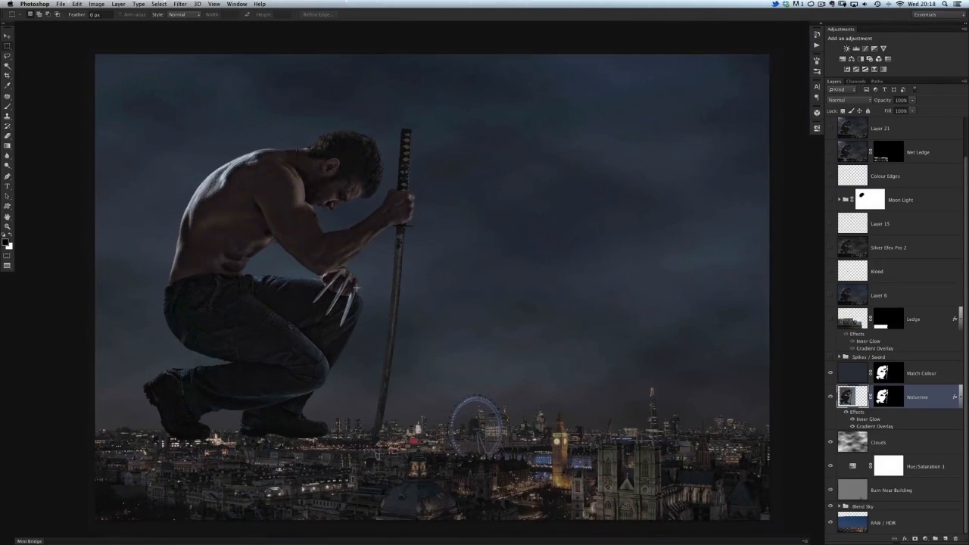
{"action": "scroll", "coordinate": [350, 280], "scroll_direction": "up", "scroll_amount": 1}
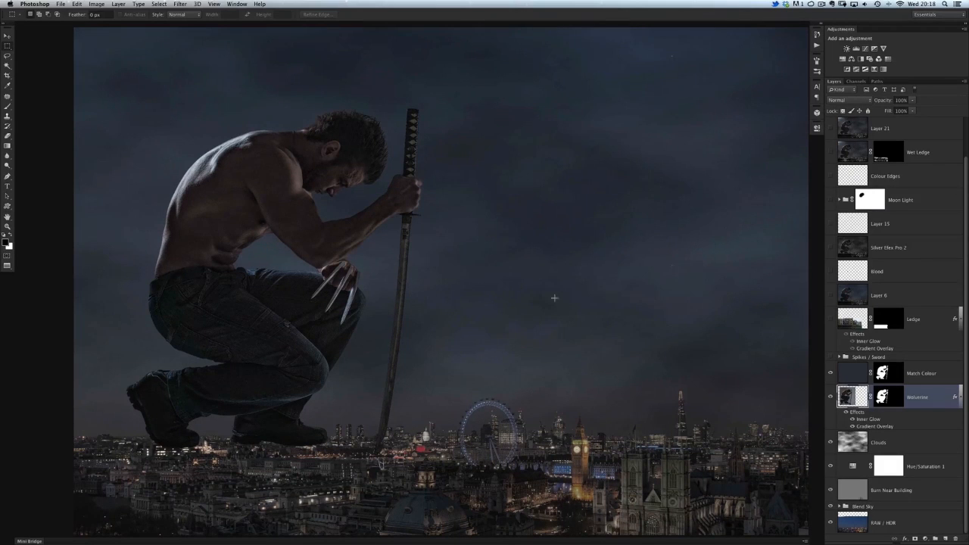
Step: Show the Ledge layer beneath the crouching figure and frame the stonework
{"action": "left_click", "coordinate": [830, 320]}
{"action": "left_click_drag", "start_coordinate": [327, 445], "coordinate": [400, 381]}
{"action": "left_click_drag", "start_coordinate": [395, 329], "coordinate": [369, 364]}
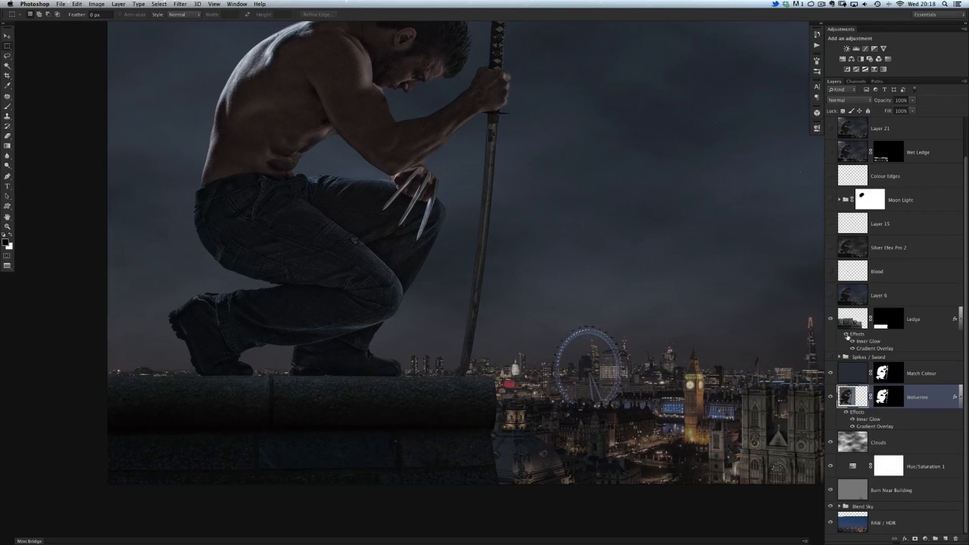
Step: Compare the Ledge layer with and without its Inner Glow and Gradient Overlay effects, leaving both effects on
{"action": "left_click", "coordinate": [846, 334]}
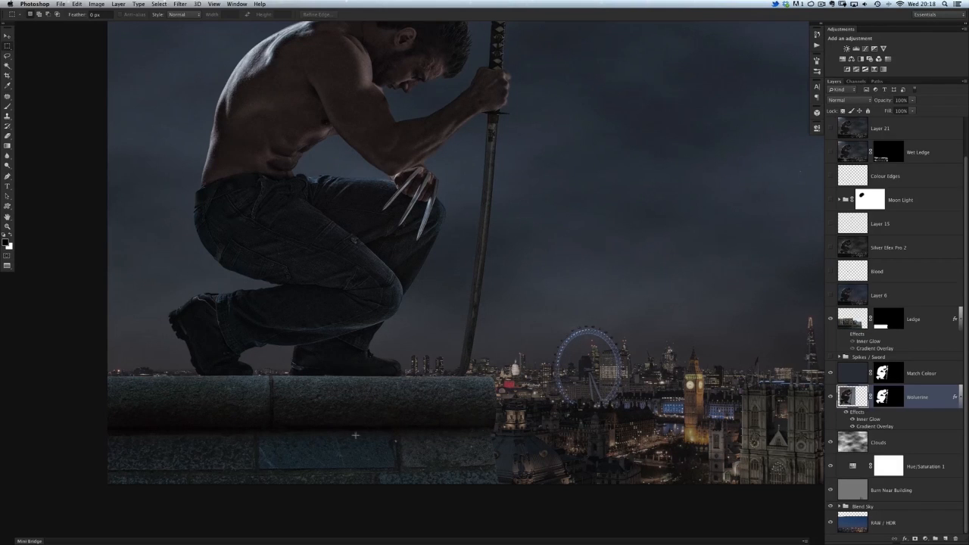
{"action": "left_click", "coordinate": [852, 349]}
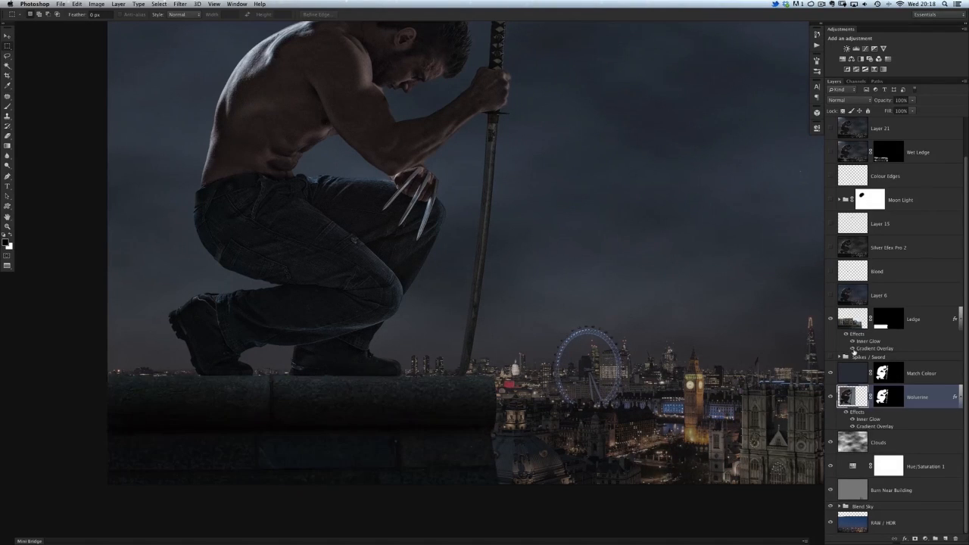
{"action": "left_click", "coordinate": [853, 350]}
{"action": "left_click", "coordinate": [853, 341]}
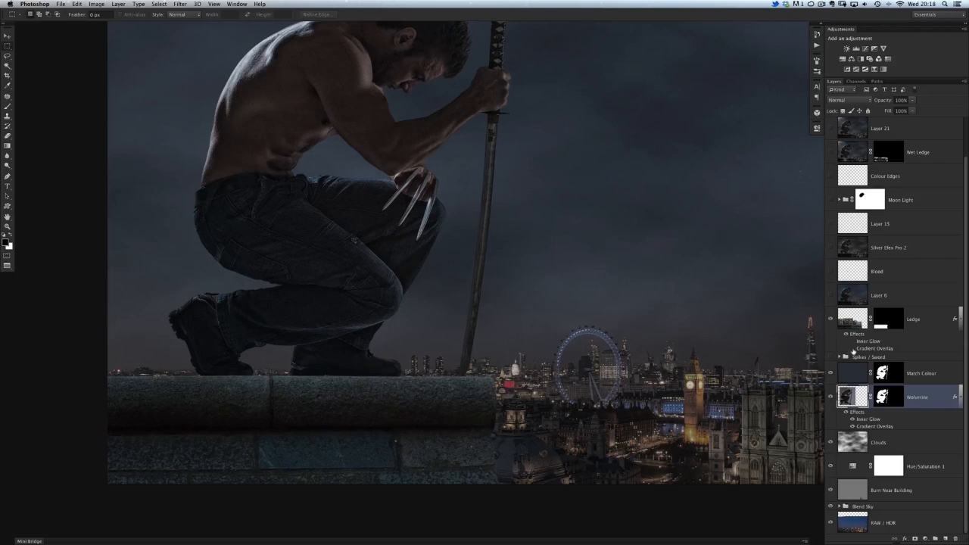
{"action": "left_click", "coordinate": [852, 348]}
{"action": "left_click", "coordinate": [853, 341]}
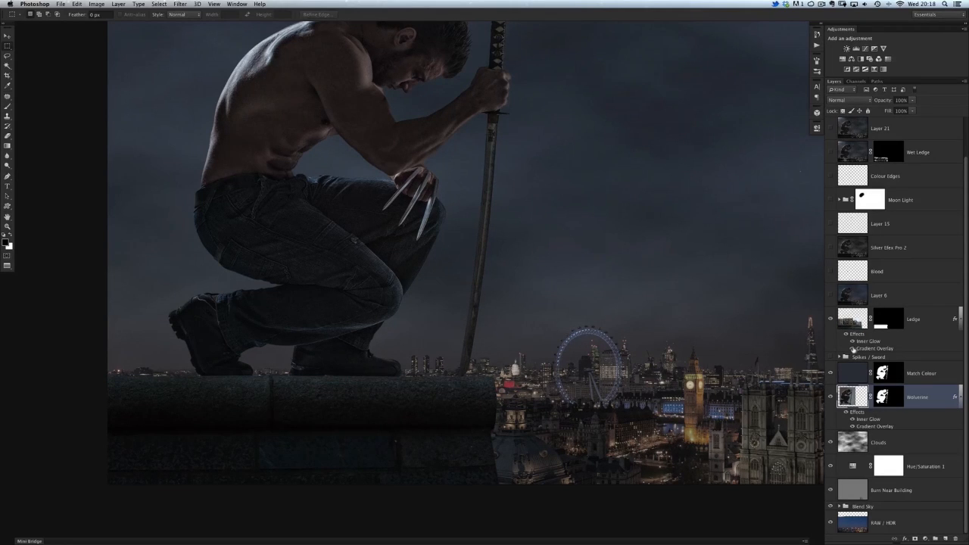
Step: Show Layer 6 and the Spikes / Sword group in the composite
{"action": "left_click", "coordinate": [831, 296]}
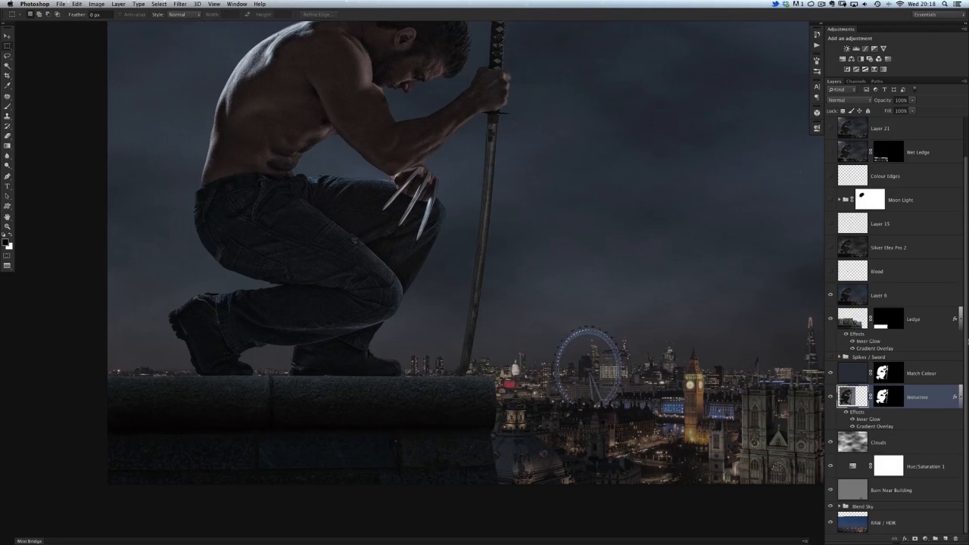
{"action": "left_click_drag", "start_coordinate": [407, 201], "coordinate": [399, 303]}
{"action": "scroll", "coordinate": [387, 247], "scroll_direction": "up", "scroll_amount": 2}
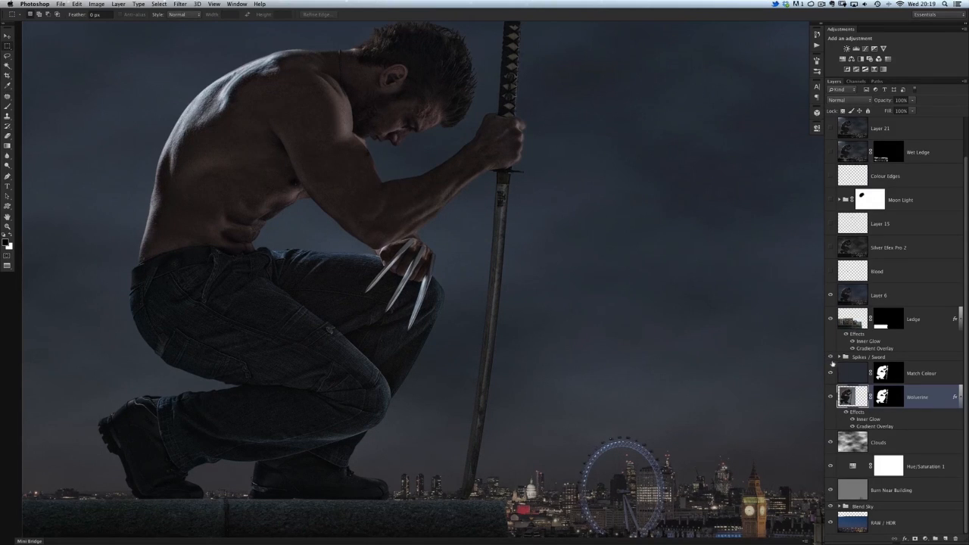
Step: Show the Blood layer, select it and inspect the claw tips up close
{"action": "left_click", "coordinate": [831, 272]}
{"action": "left_click_drag", "start_coordinate": [423, 308], "coordinate": [475, 313]}
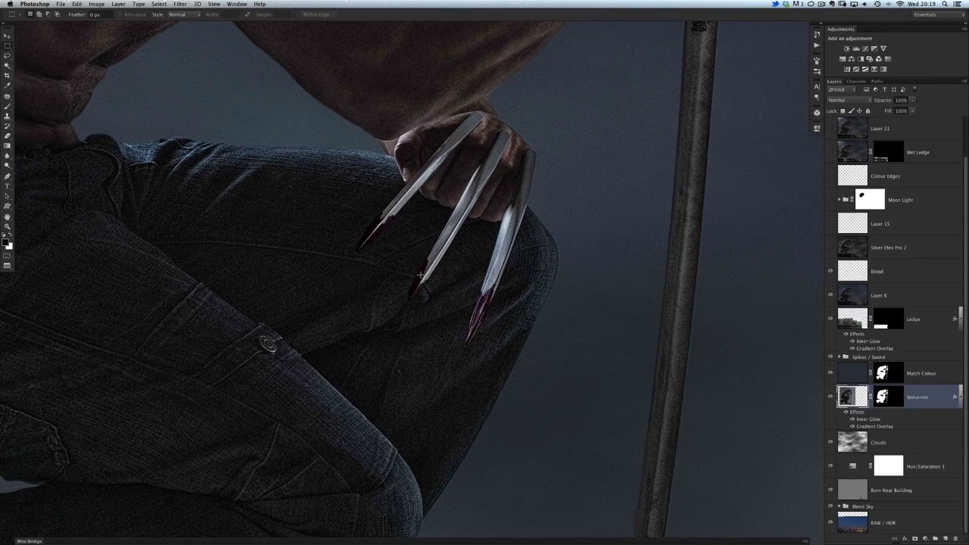
{"action": "left_click", "coordinate": [859, 274]}
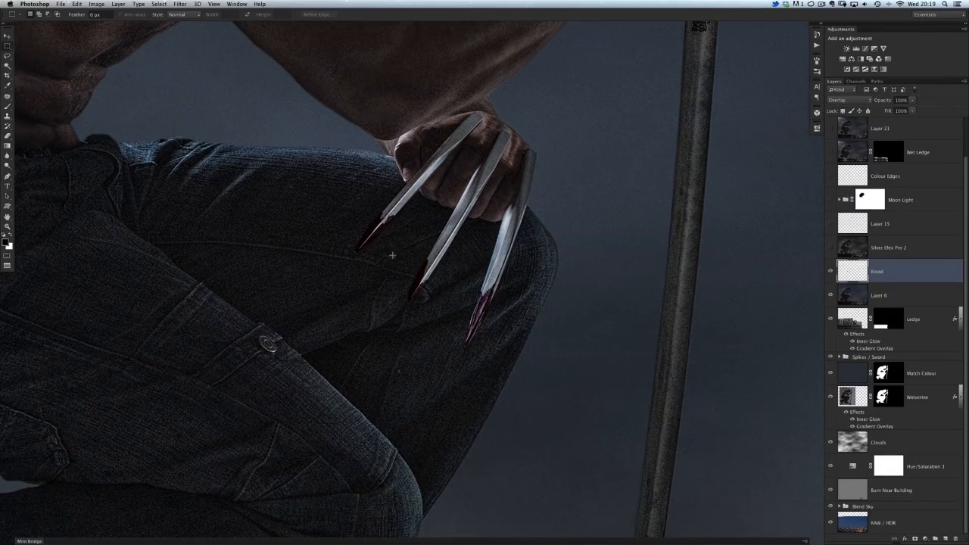
{"action": "key", "text": "super+0"}
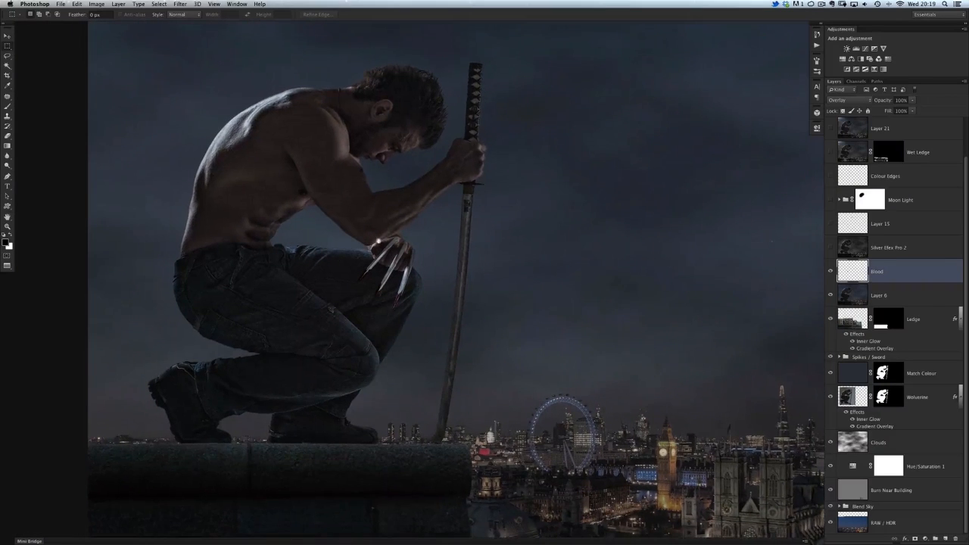
Step: Show the Silver Efex Pro 2 layer and examine its desaturated look across the whole composite
{"action": "left_click", "coordinate": [831, 249]}
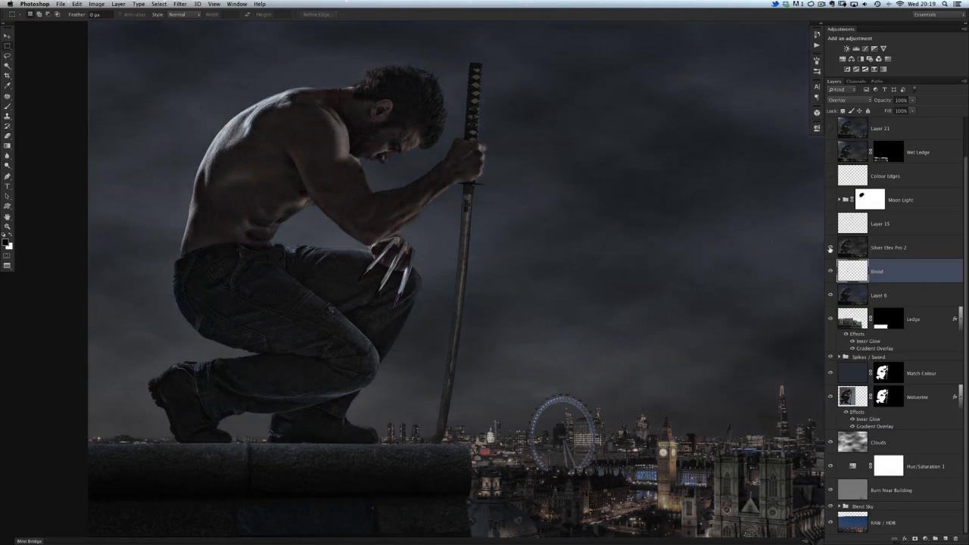
{"action": "scroll", "coordinate": [430, 212], "scroll_direction": "down", "scroll_amount": 5}
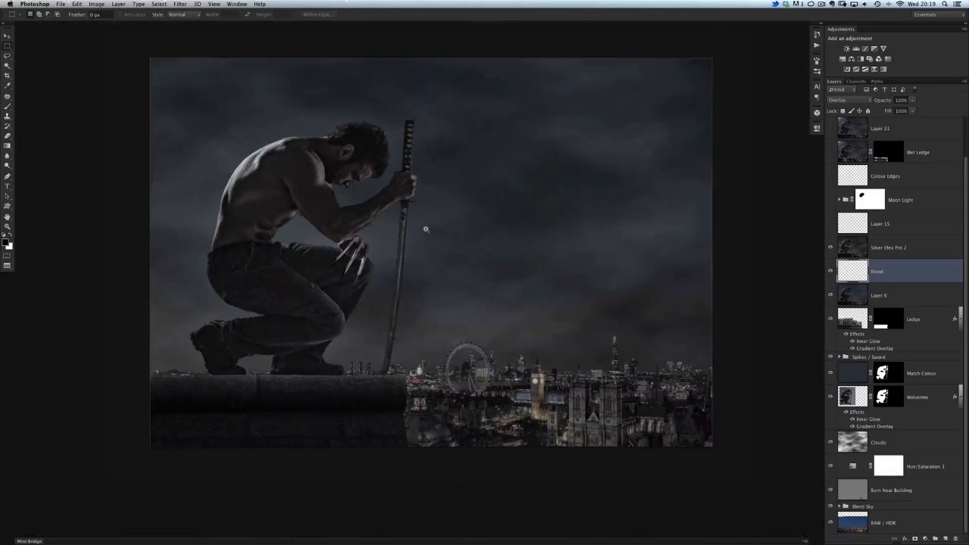
{"action": "scroll", "coordinate": [433, 218], "scroll_direction": "up", "scroll_amount": 3}
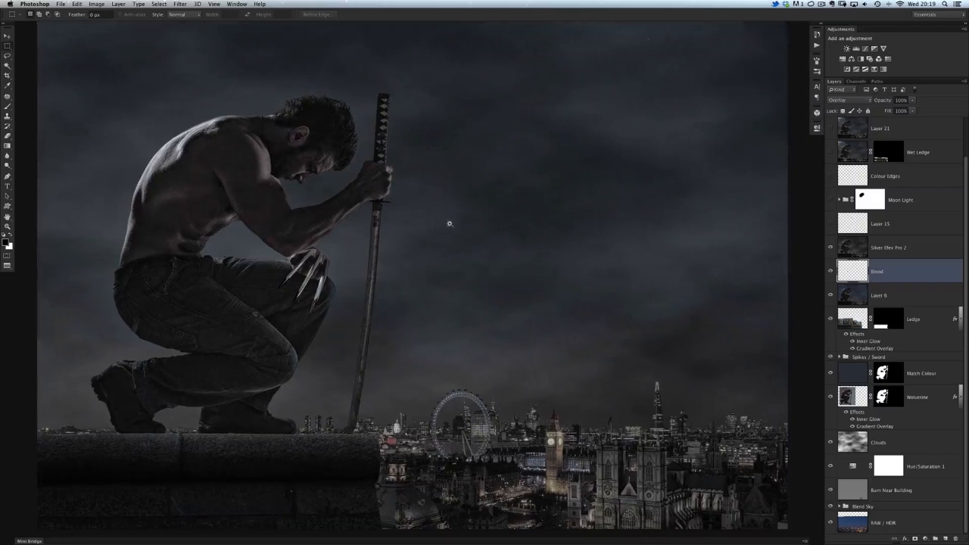
{"action": "scroll", "coordinate": [444, 224], "scroll_direction": "down", "scroll_amount": 1}
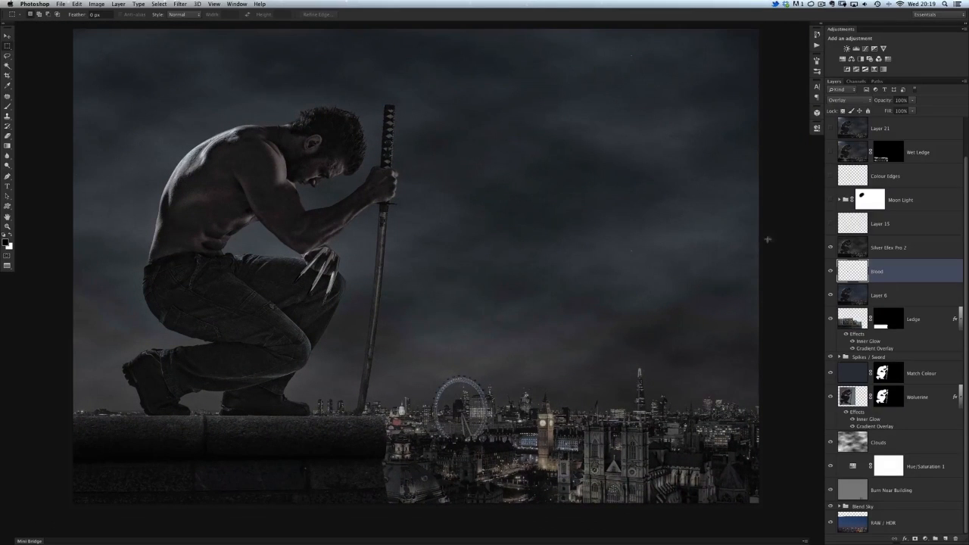
Step: Open the Silver Efex Pro 2 filter on the Silver Efex Pro 2 layer, browse its presets and exit without applying it
{"action": "left_click", "coordinate": [854, 250]}
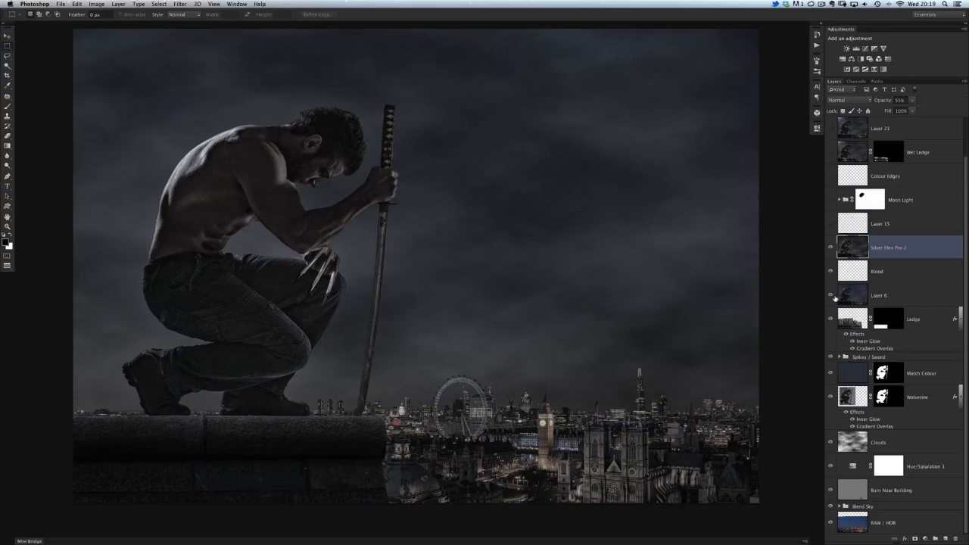
{"action": "left_click", "coordinate": [180, 5]}
{"action": "mouse_move", "coordinate": [192, 186]}
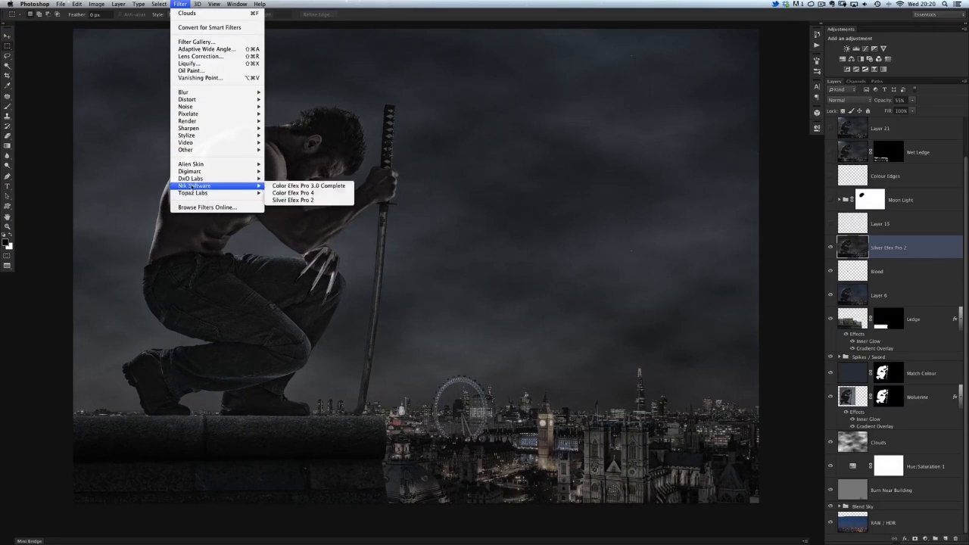
{"action": "left_click", "coordinate": [287, 200]}
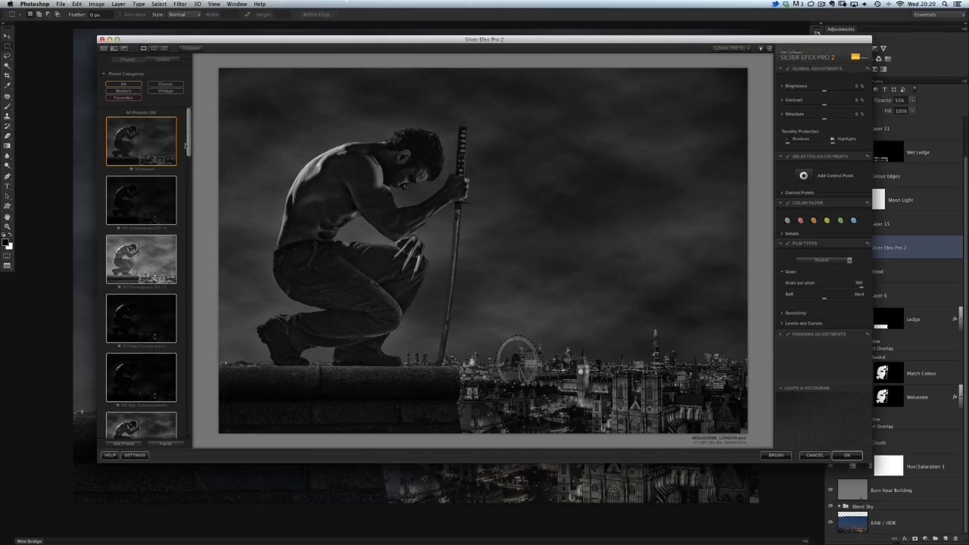
{"action": "left_click_drag", "start_coordinate": [190, 141], "coordinate": [190, 173]}
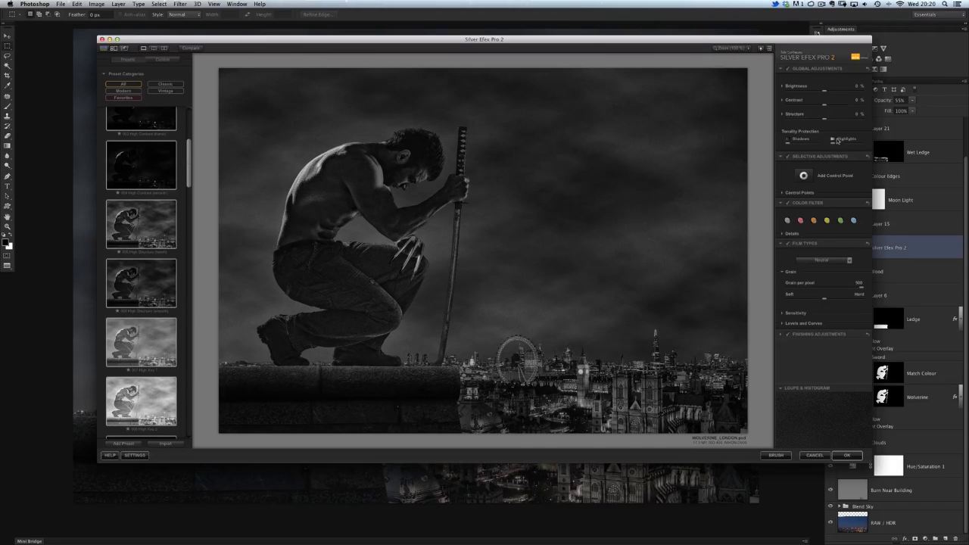
{"action": "left_click", "coordinate": [814, 455]}
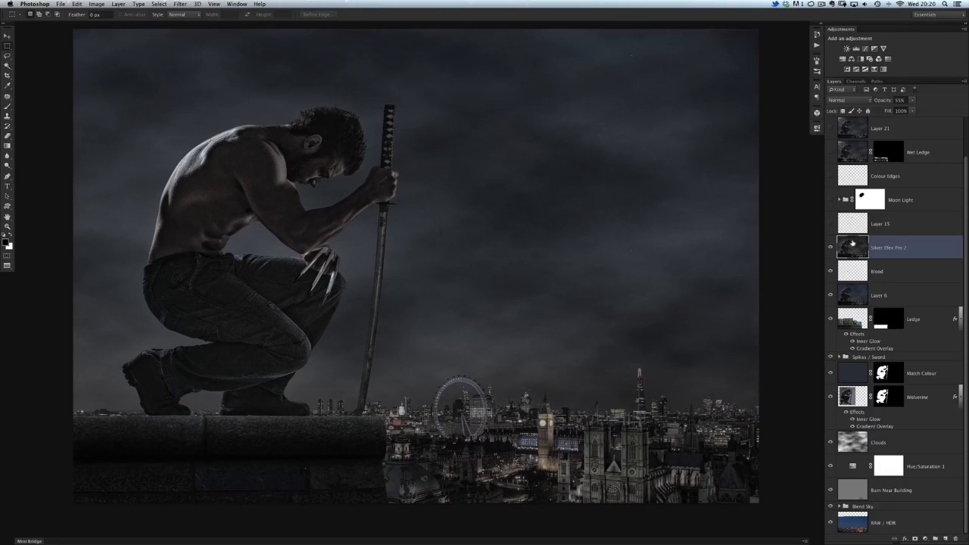
Step: Show Layer 15 and the Moon Light group, comparing the sky with and without the moonlight
{"action": "left_click", "coordinate": [830, 224]}
{"action": "left_click", "coordinate": [830, 200]}
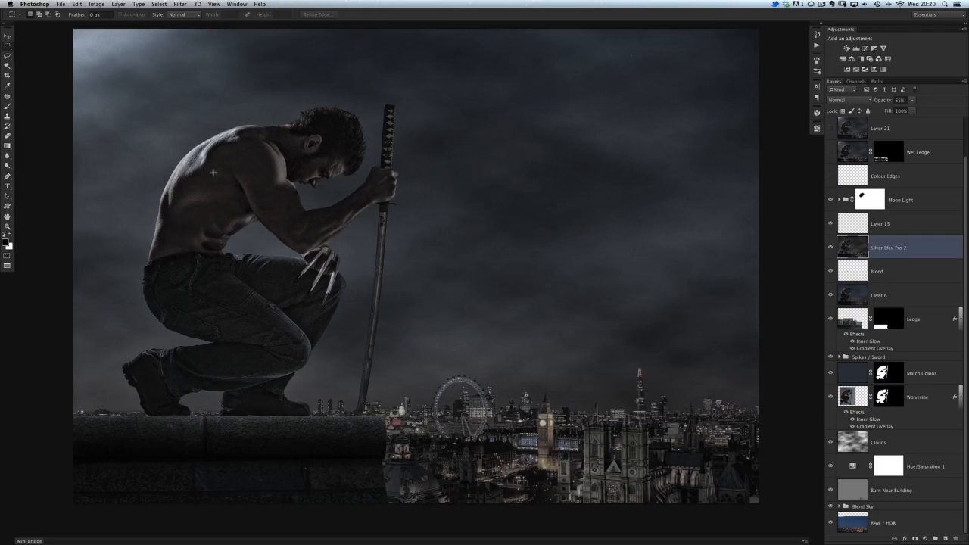
{"action": "left_click", "coordinate": [829, 200]}
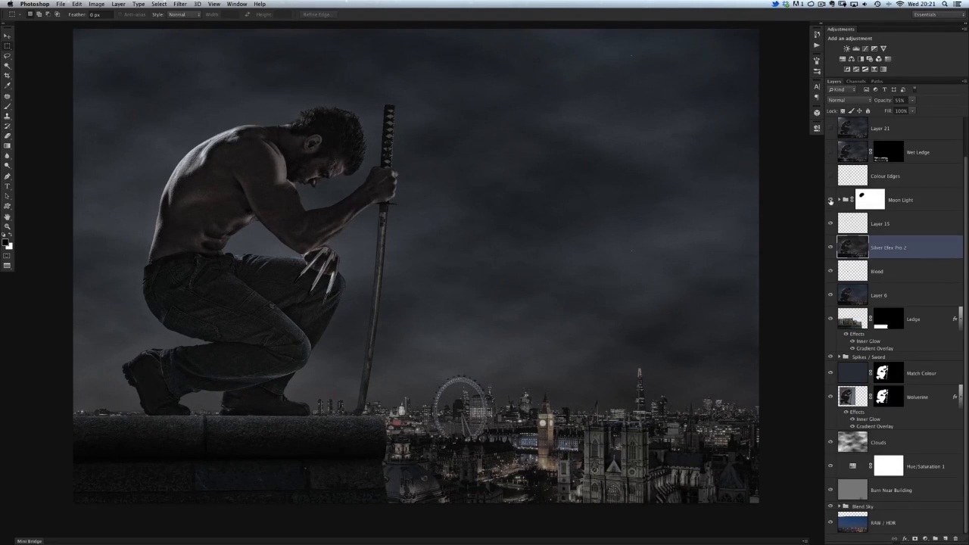
{"action": "left_click", "coordinate": [830, 200]}
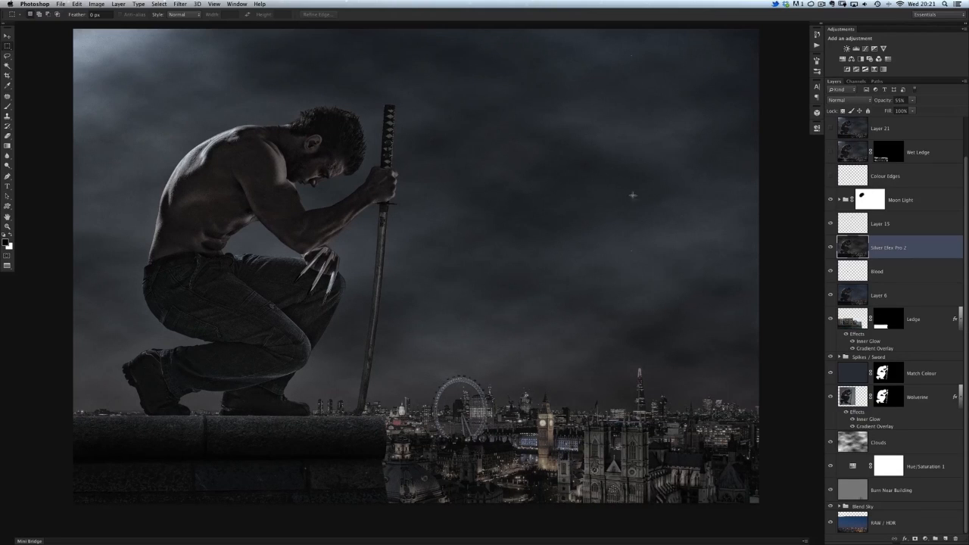
Step: Hide Layer 15, add a new layer above it and paint one soft white spot in the sky with a 727 px brush
{"action": "left_click", "coordinate": [854, 226]}
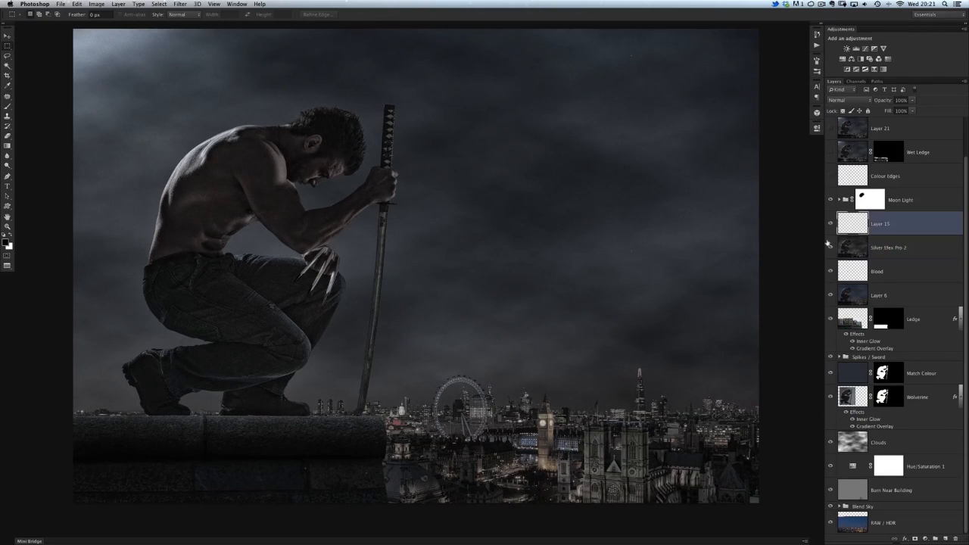
{"action": "left_click", "coordinate": [831, 225]}
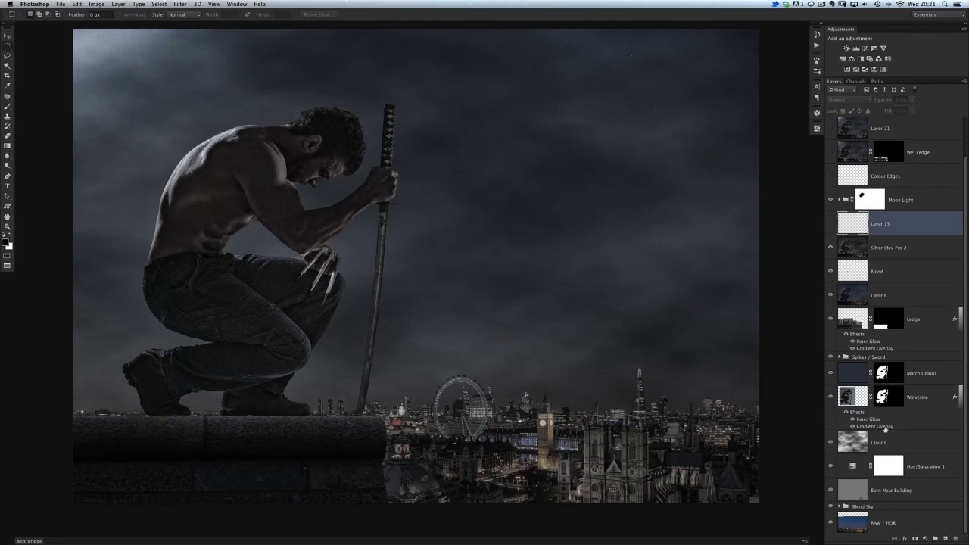
{"action": "left_click", "coordinate": [945, 538]}
{"action": "key", "text": "b"}
{"action": "key", "text": "x"}
{"action": "right_click", "coordinate": [485, 213]}
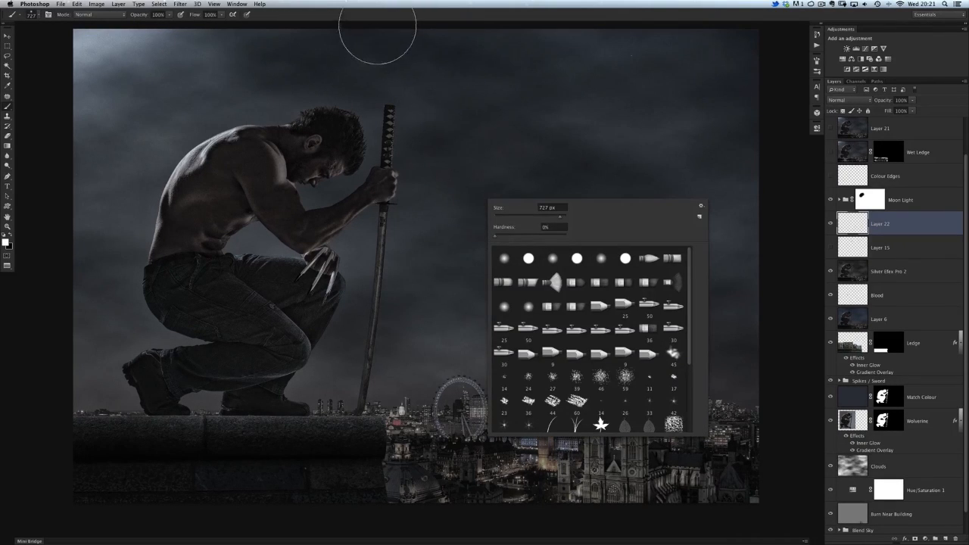
{"action": "left_click", "coordinate": [377, 20]}
{"action": "left_click", "coordinate": [467, 226]}
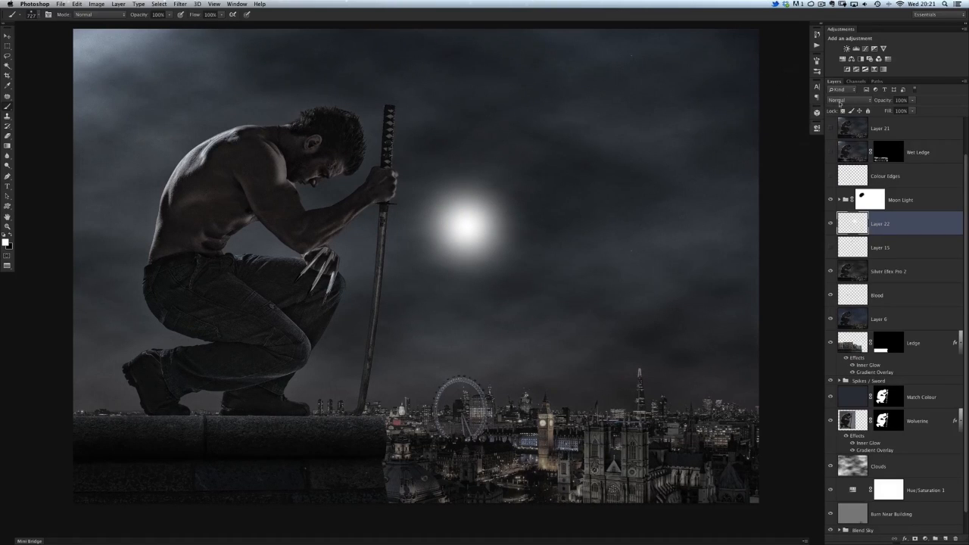
Step: Set the white spot layer's blending mode to Overlay and reposition the glow in the sky beside the sword
{"action": "left_click", "coordinate": [839, 100]}
{"action": "left_click", "coordinate": [831, 189]}
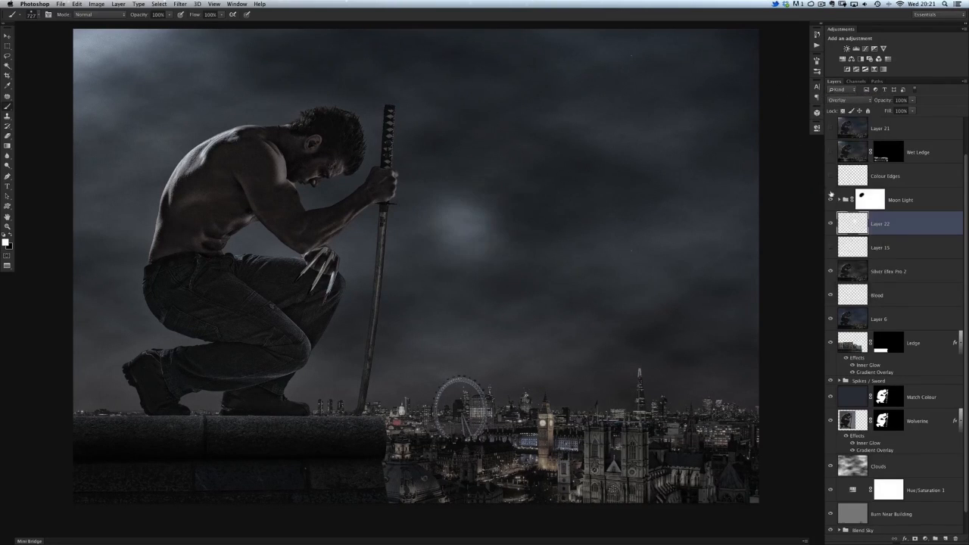
{"action": "key", "text": "v"}
{"action": "left_click_drag", "start_coordinate": [442, 223], "coordinate": [468, 219]}
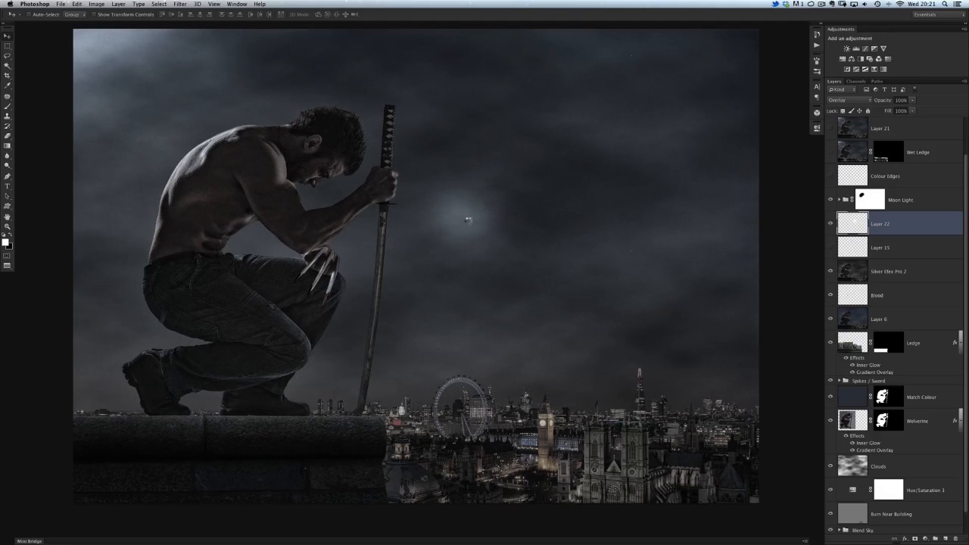
Step: Enlarge the glow with Free Transform and shift it slightly within the sky
{"action": "key", "text": "super+t"}
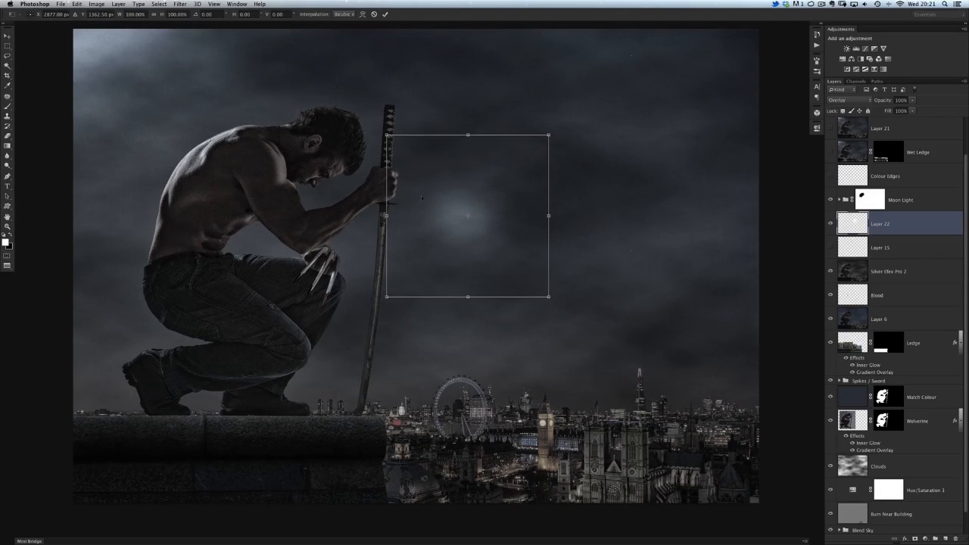
{"action": "left_click_drag", "start_coordinate": [549, 296], "coordinate": [620, 361]}
{"action": "key", "text": "Return"}
{"action": "left_click_drag", "start_coordinate": [459, 231], "coordinate": [480, 231]}
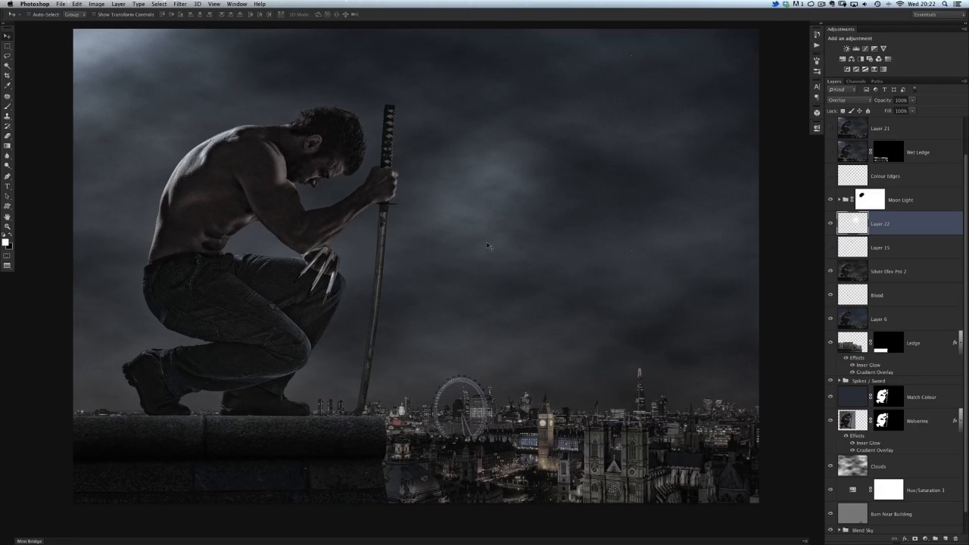
Step: Delete the demonstration glow layer and make the Layer 15 and Colour Edges layers visible
{"action": "key", "text": "Delete"}
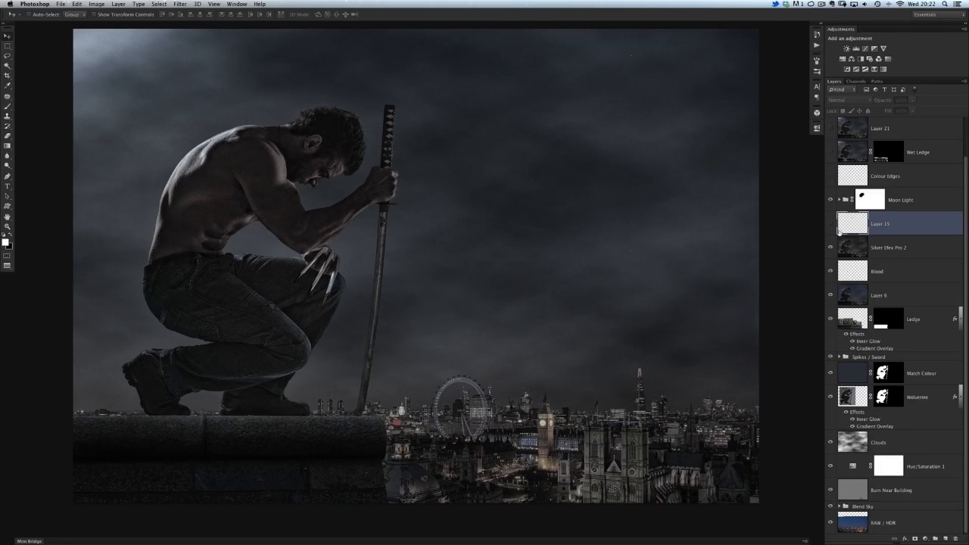
{"action": "left_click", "coordinate": [831, 226]}
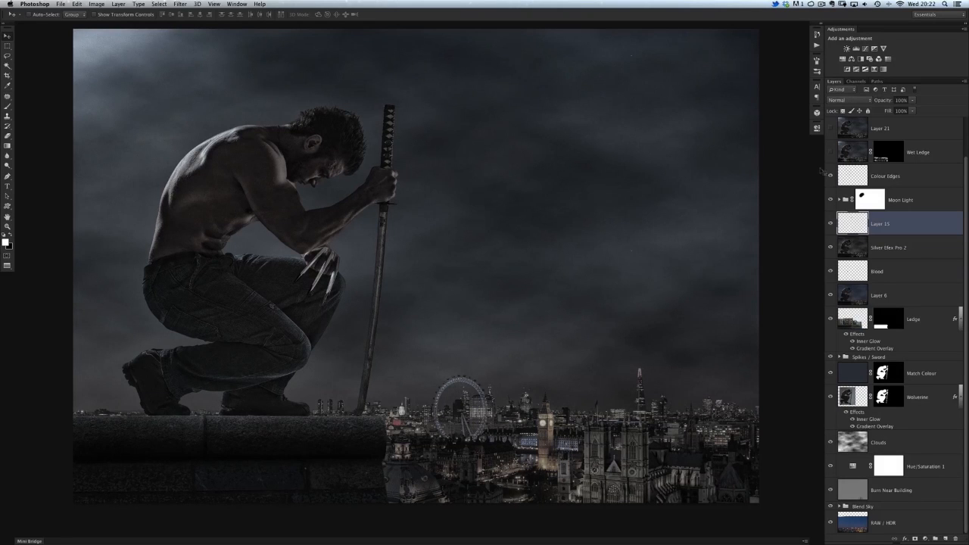
Step: Show the Wet Ledge layer and compare the stone ledge up close with and without it
{"action": "left_click", "coordinate": [273, 409], "text": "super"}
{"action": "left_click_drag", "start_coordinate": [275, 421], "coordinate": [346, 351]}
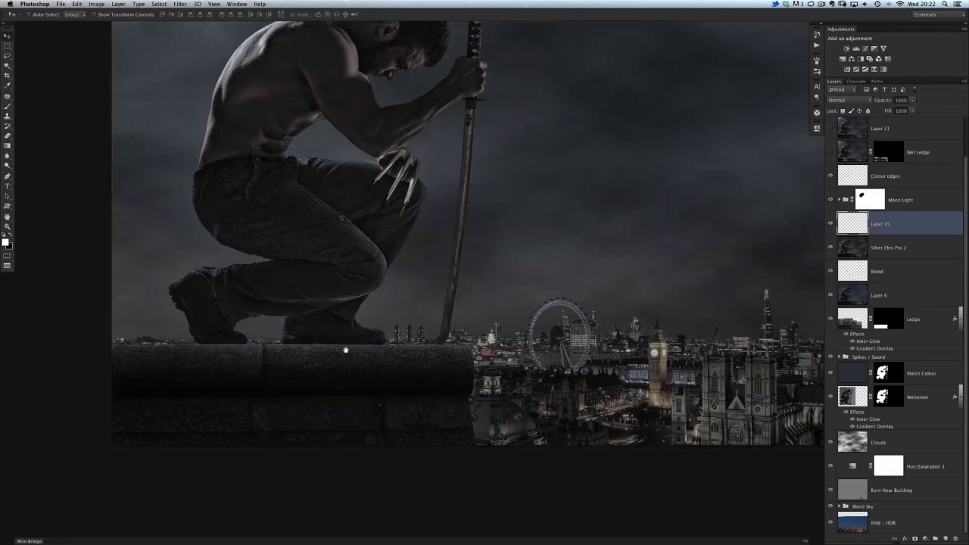
{"action": "left_click", "coordinate": [349, 334], "text": "super"}
{"action": "left_click_drag", "start_coordinate": [343, 302], "coordinate": [333, 328]}
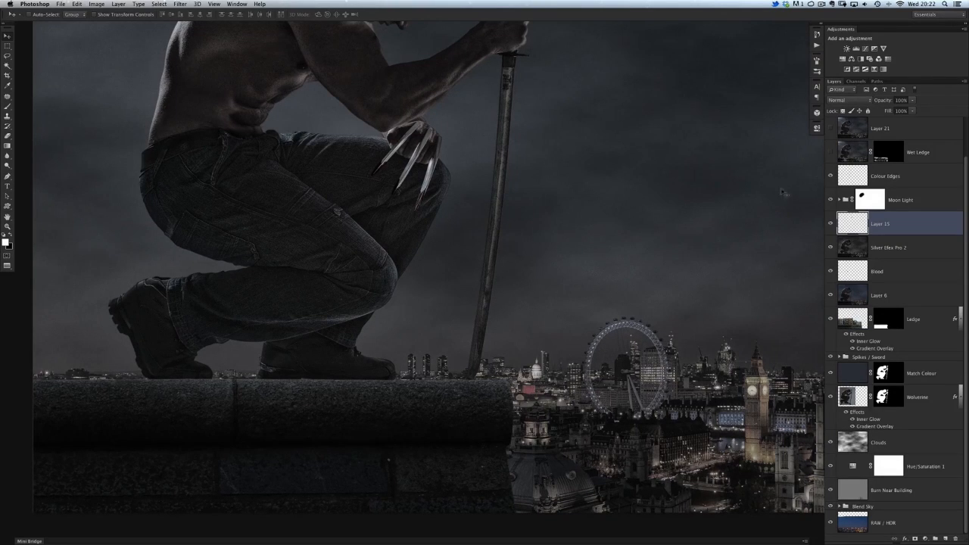
{"action": "left_click", "coordinate": [829, 153]}
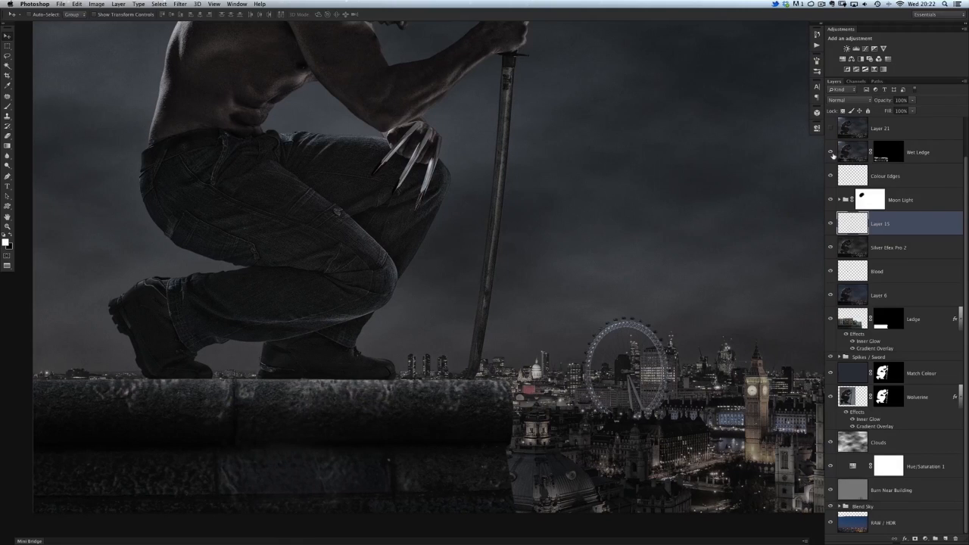
{"action": "left_click", "coordinate": [830, 154]}
{"action": "left_click", "coordinate": [831, 154]}
{"action": "left_click", "coordinate": [831, 154]}
{"action": "left_click", "coordinate": [830, 154]}
Step: Look up the Filter Gallery command, and temporarily disable the Wet Ledge mask to inspect the unmasked wet texture
{"action": "left_click", "coordinate": [181, 4]}
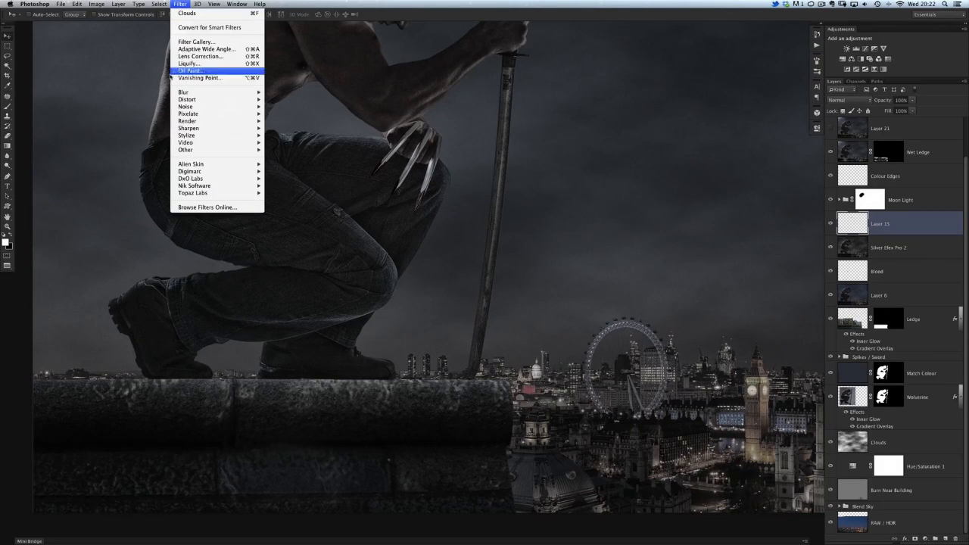
{"action": "left_click", "coordinate": [205, 43]}
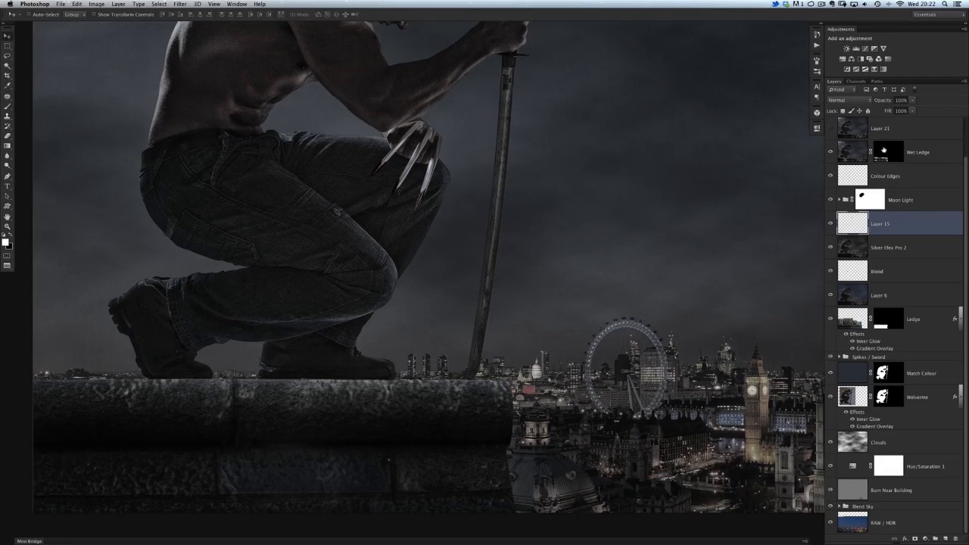
{"action": "left_click", "coordinate": [886, 151], "text": "shift"}
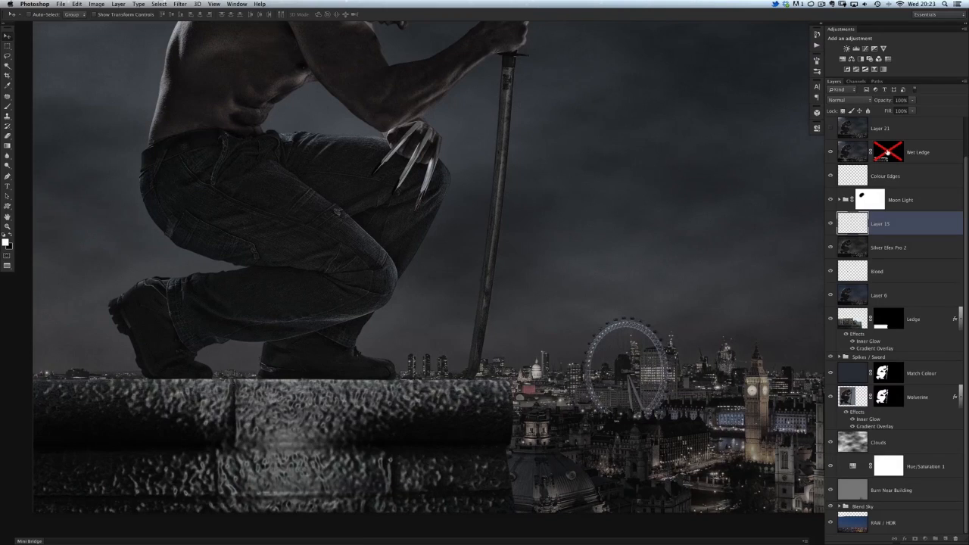
{"action": "left_click", "coordinate": [888, 151], "text": "shift"}
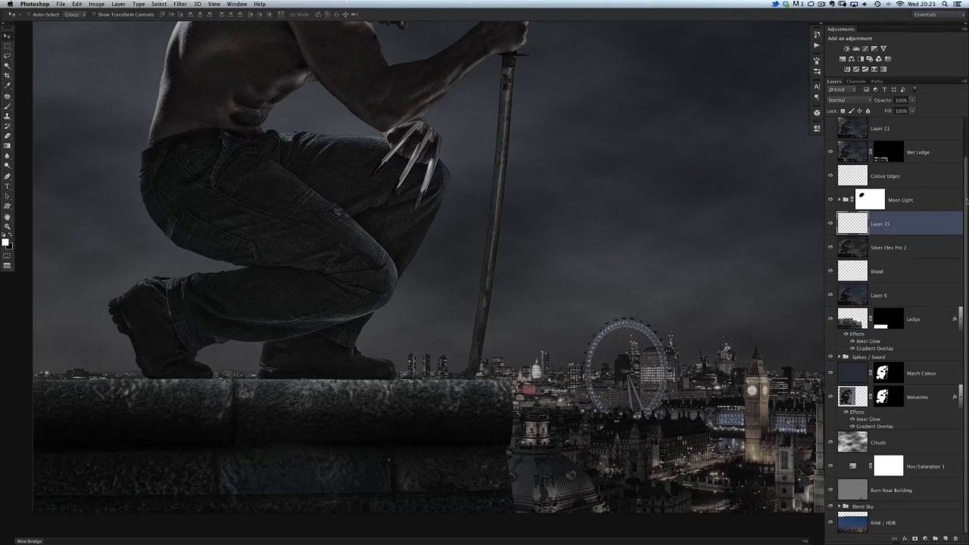
Step: Show Layer 21 and compare the crouching figure with and without it
{"action": "scroll", "coordinate": [956, 182], "scroll_direction": "up", "scroll_amount": 2}
{"action": "left_click_drag", "start_coordinate": [367, 156], "coordinate": [420, 270]}
{"action": "key", "text": "super+minus"}
{"action": "left_click_drag", "start_coordinate": [393, 222], "coordinate": [331, 241]}
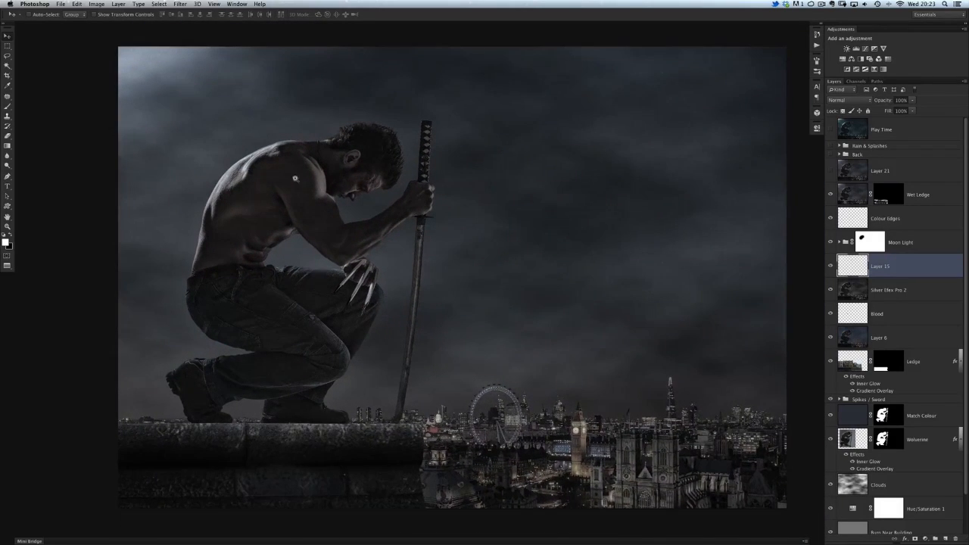
{"action": "left_click_drag", "start_coordinate": [295, 179], "coordinate": [309, 191]}
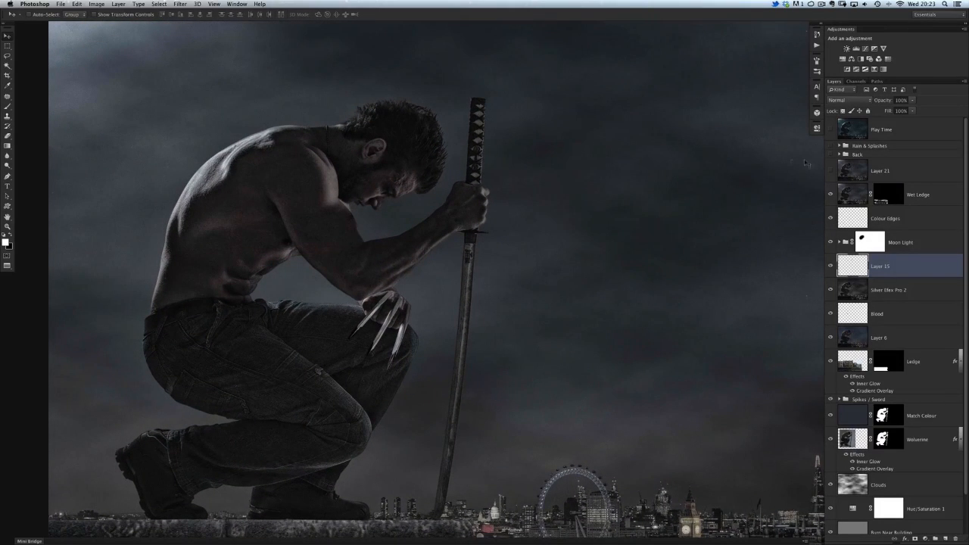
{"action": "left_click", "coordinate": [830, 173]}
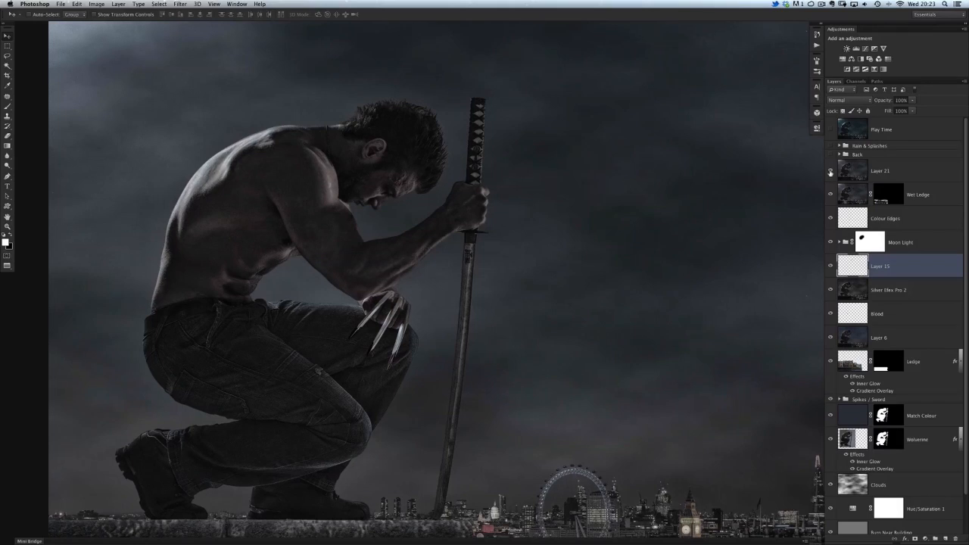
{"action": "left_click", "coordinate": [830, 173]}
{"action": "left_click", "coordinate": [831, 172]}
Step: Examine Layer 21's effect up close on the man's torso, arm and claws, comparing it on and off
{"action": "left_click", "coordinate": [323, 177]}
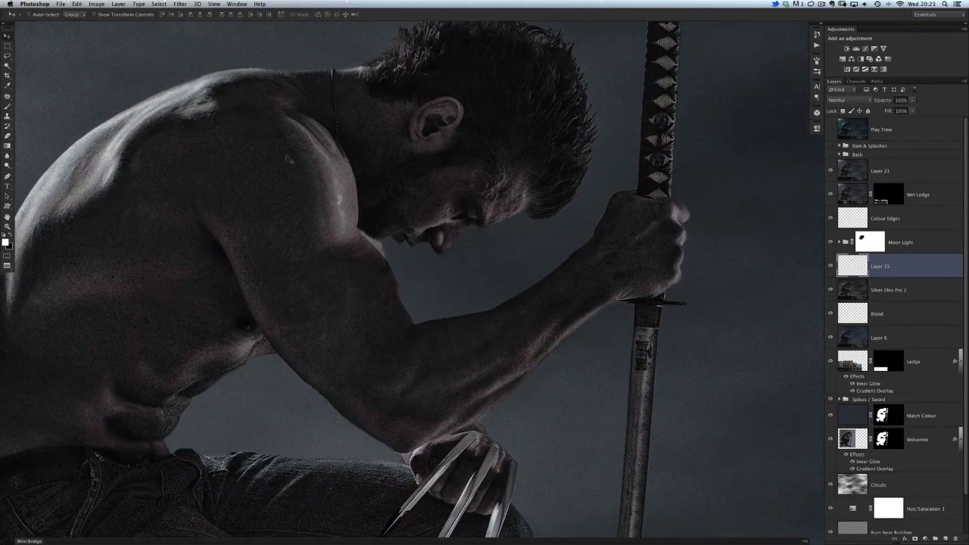
{"action": "left_click_drag", "start_coordinate": [381, 359], "coordinate": [380, 330]}
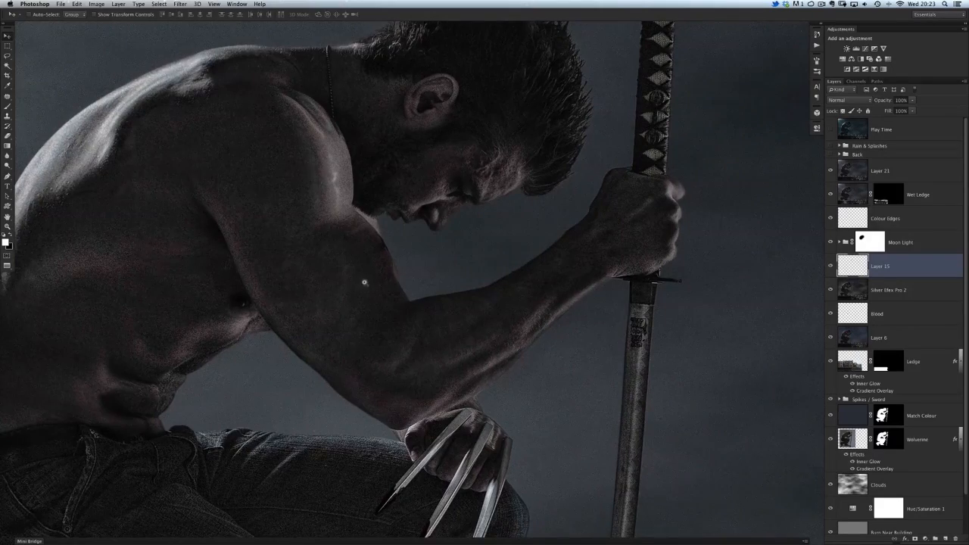
{"action": "scroll", "coordinate": [363, 282], "scroll_direction": "down", "scroll_amount": 3}
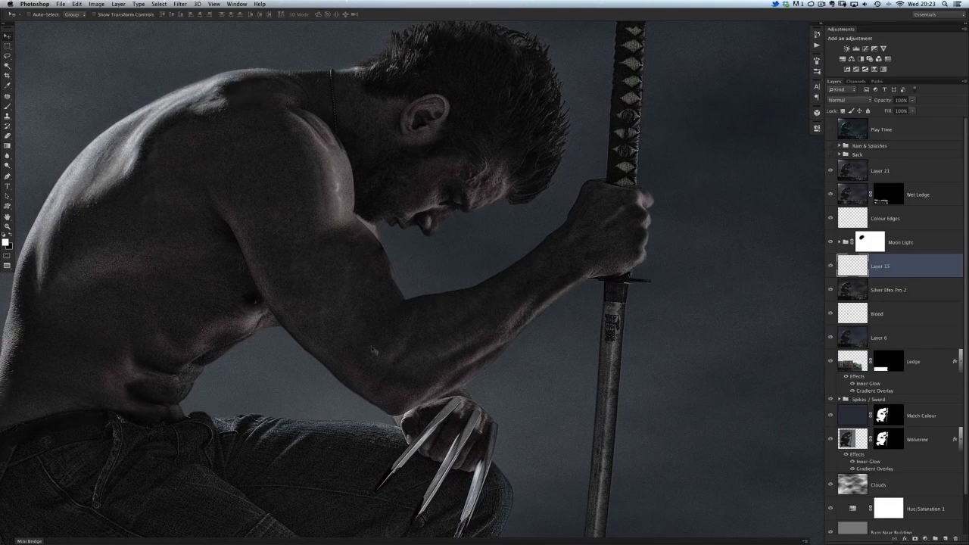
{"action": "scroll", "coordinate": [372, 350], "scroll_direction": "down", "scroll_amount": 5}
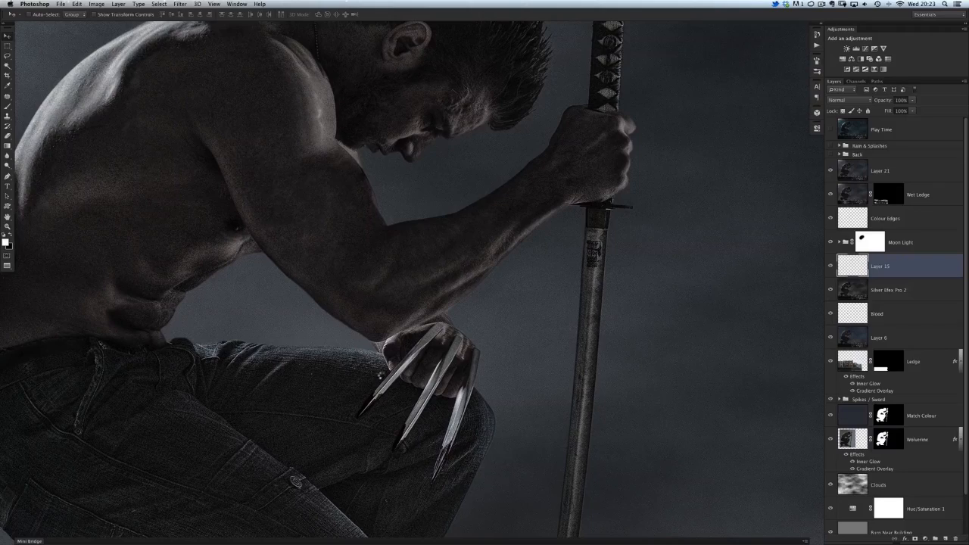
{"action": "left_click_drag", "start_coordinate": [346, 249], "coordinate": [398, 315]}
{"action": "left_click_drag", "start_coordinate": [385, 350], "coordinate": [378, 336]}
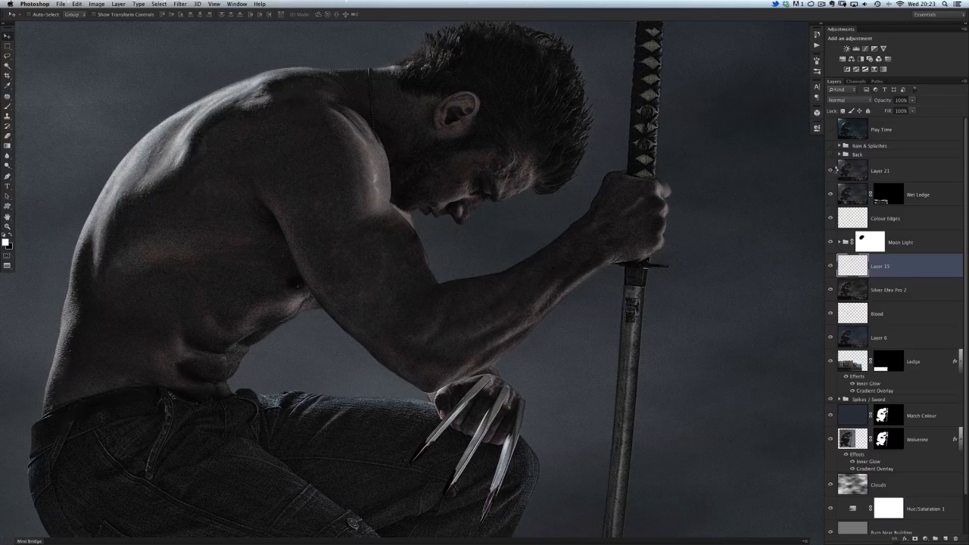
{"action": "left_click", "coordinate": [829, 173]}
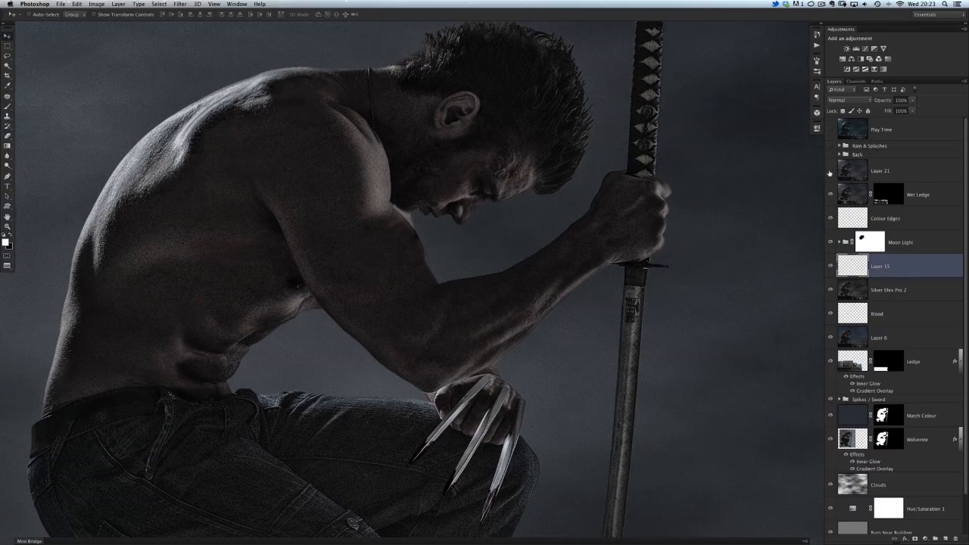
{"action": "left_click", "coordinate": [830, 172]}
{"action": "left_click", "coordinate": [830, 173]}
{"action": "left_click", "coordinate": [830, 173]}
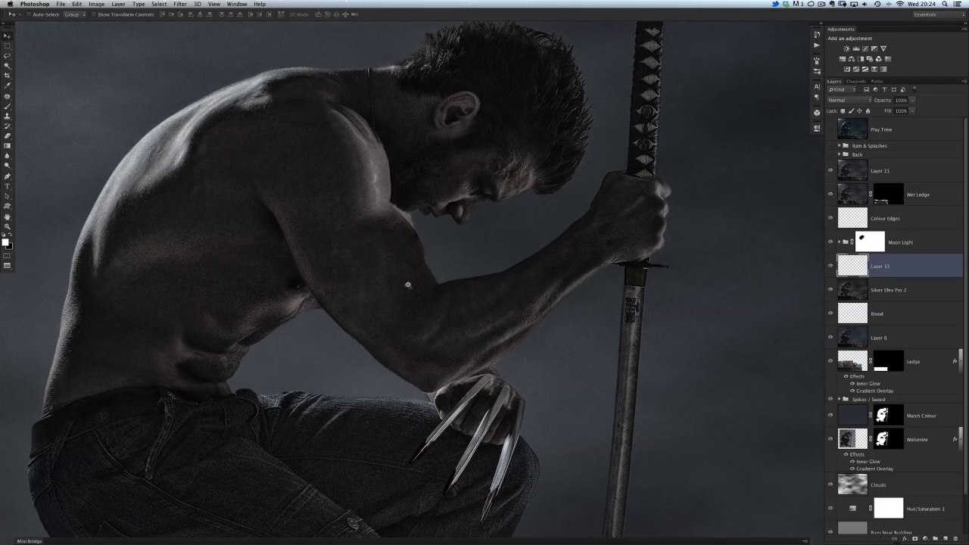
Step: Show the Back group and examine its effect on the figure
{"action": "scroll", "coordinate": [408, 281], "scroll_direction": "down", "scroll_amount": 3}
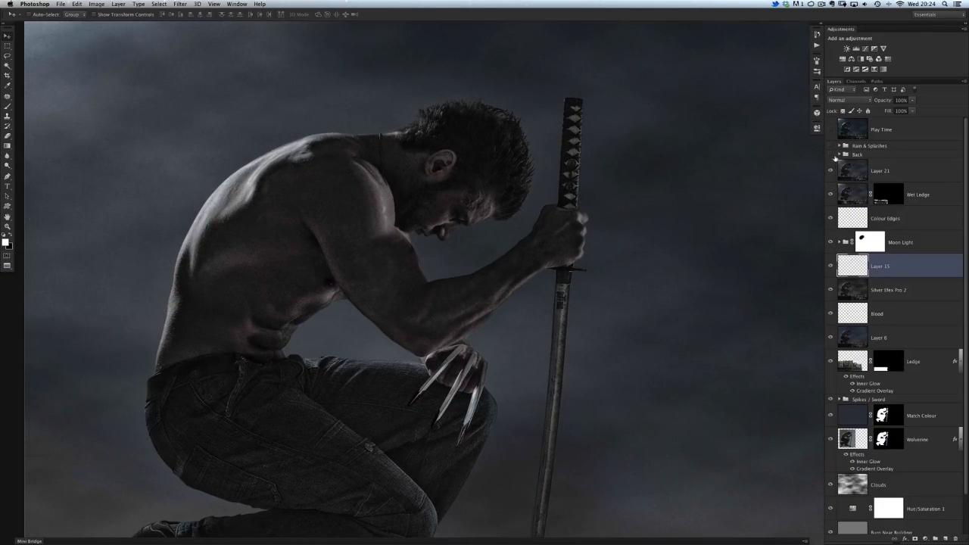
{"action": "left_click", "coordinate": [831, 154]}
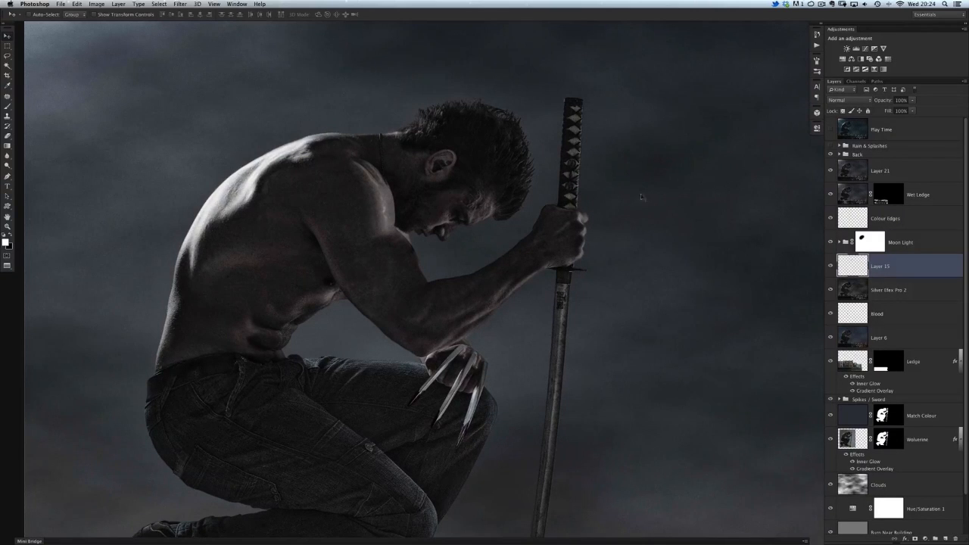
{"action": "scroll", "coordinate": [454, 283], "scroll_direction": "down", "scroll_amount": 4}
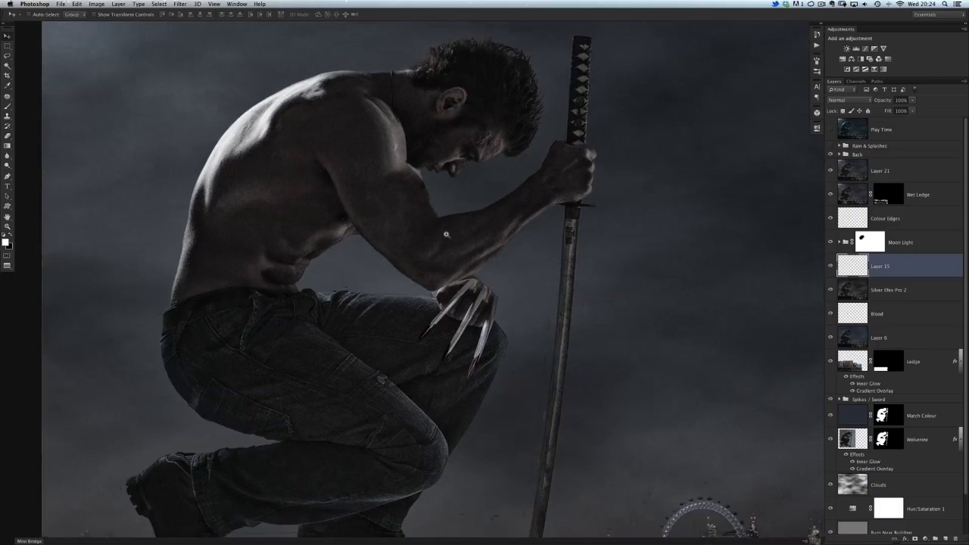
Step: Show the Rain & Splashes group and compare the scene with and without the rain
{"action": "left_click", "coordinate": [831, 147]}
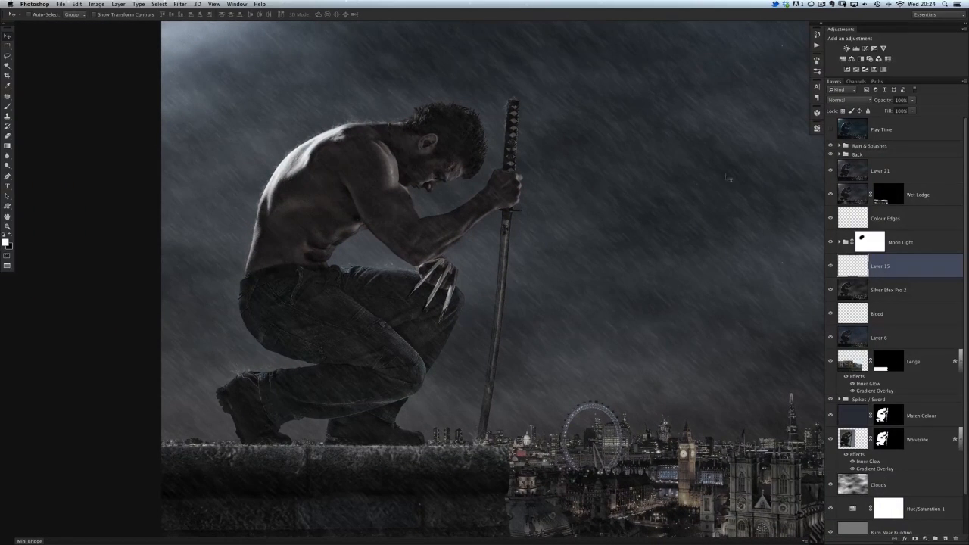
{"action": "left_click", "coordinate": [830, 146]}
{"action": "left_click", "coordinate": [830, 146]}
Step: Expand the Rain & Splashes group and hide its Rain, Rain Splashes and Rain on Ground subgroups
{"action": "left_click", "coordinate": [840, 146]}
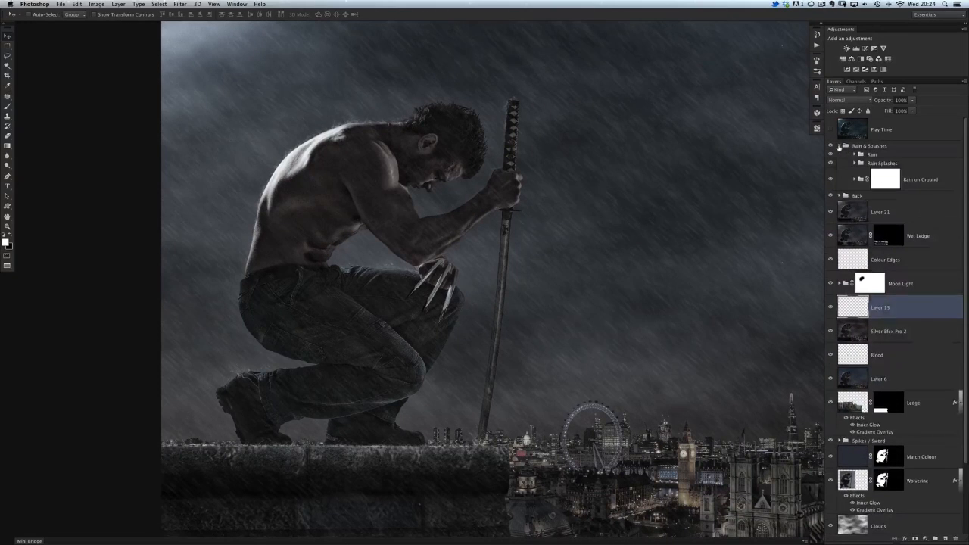
{"action": "left_click_drag", "start_coordinate": [829, 155], "coordinate": [831, 185]}
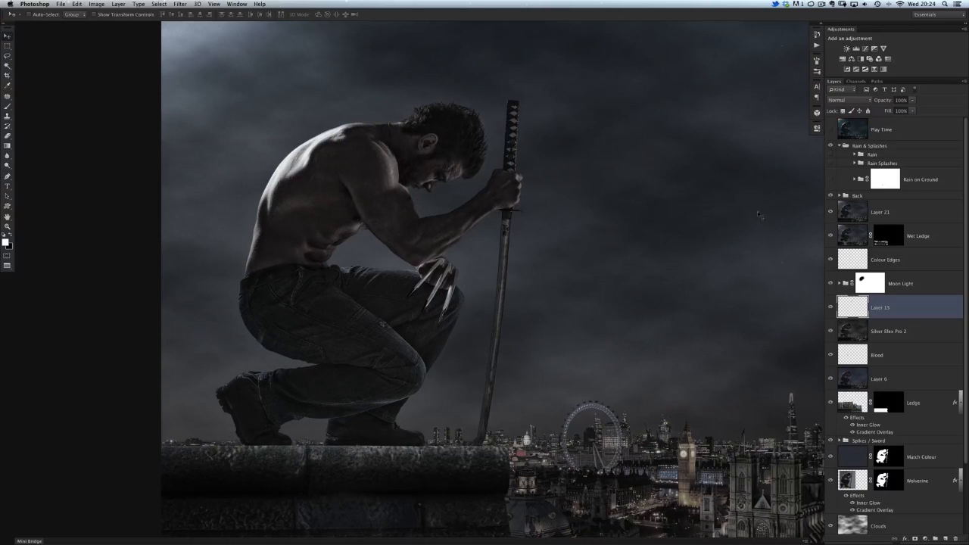
{"action": "left_click_drag", "start_coordinate": [457, 209], "coordinate": [346, 235]}
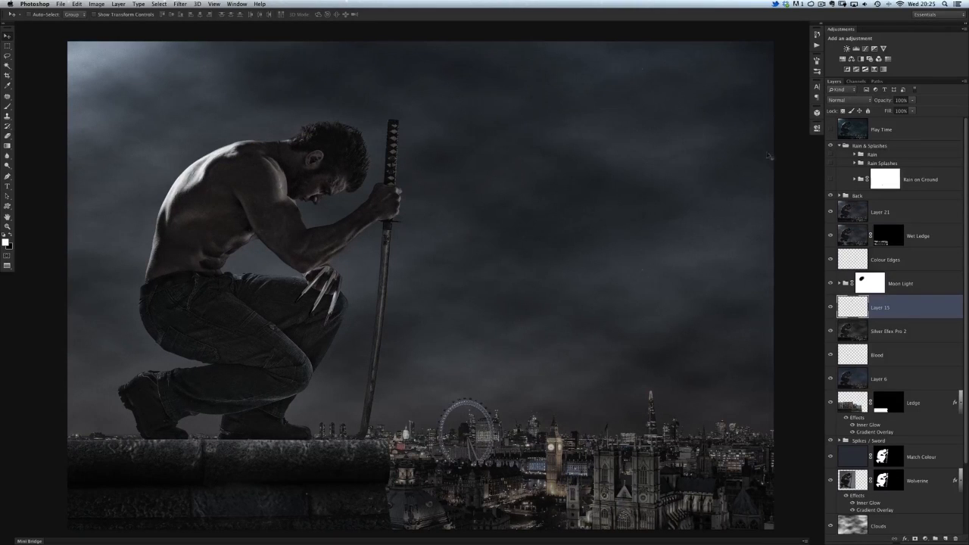
Step: Open the layer style presets, look through the loadable style sets and the preset thumbnails, and close them again
{"action": "left_click", "coordinate": [235, 4]}
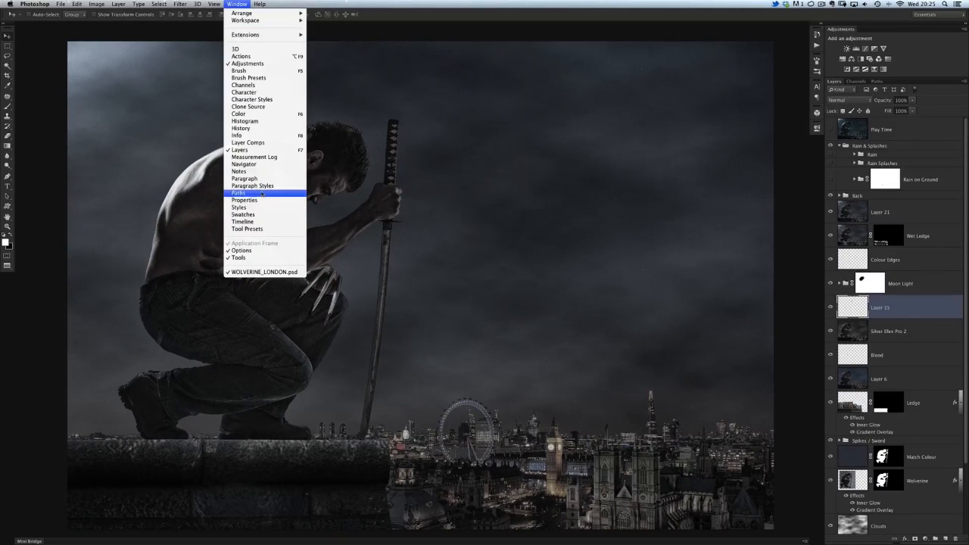
{"action": "left_click", "coordinate": [240, 208]}
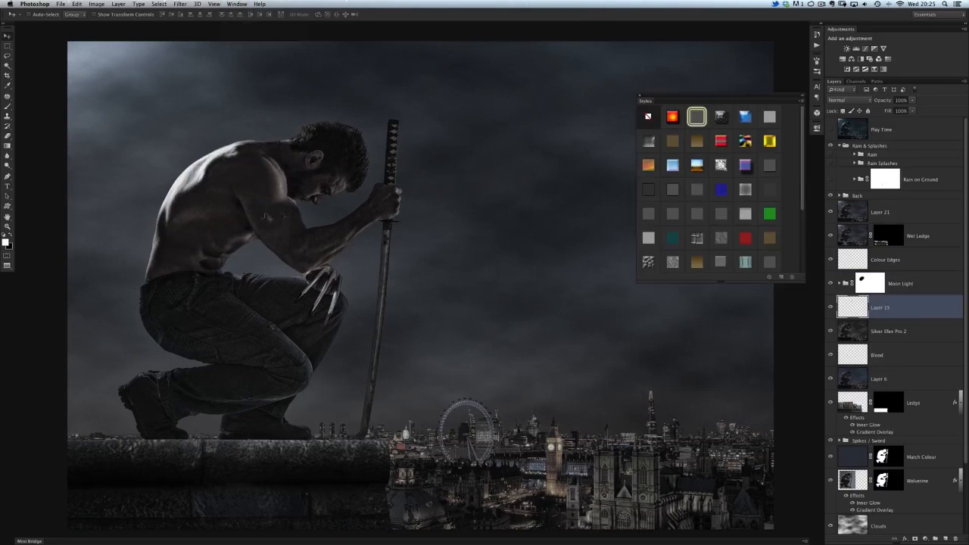
{"action": "left_click_drag", "start_coordinate": [651, 100], "coordinate": [629, 95]}
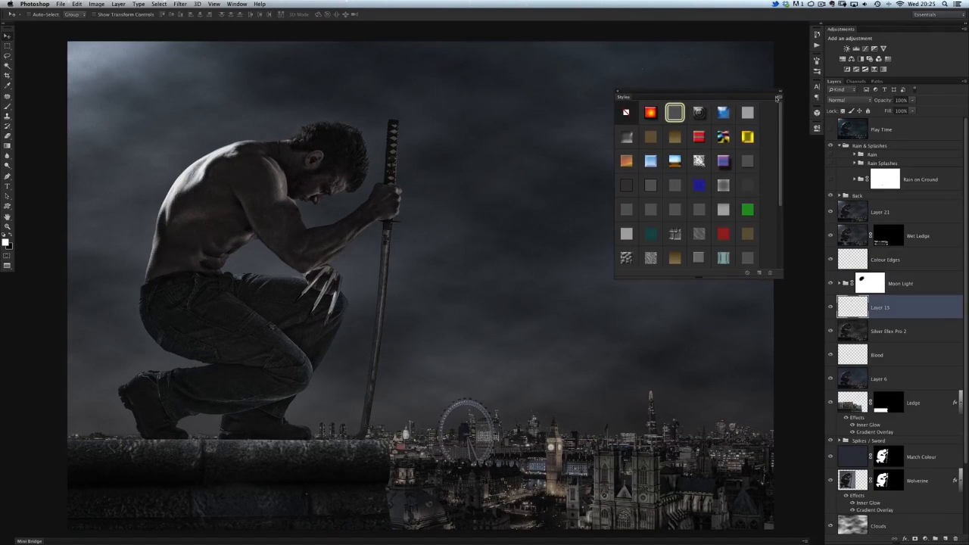
{"action": "left_click", "coordinate": [778, 98]}
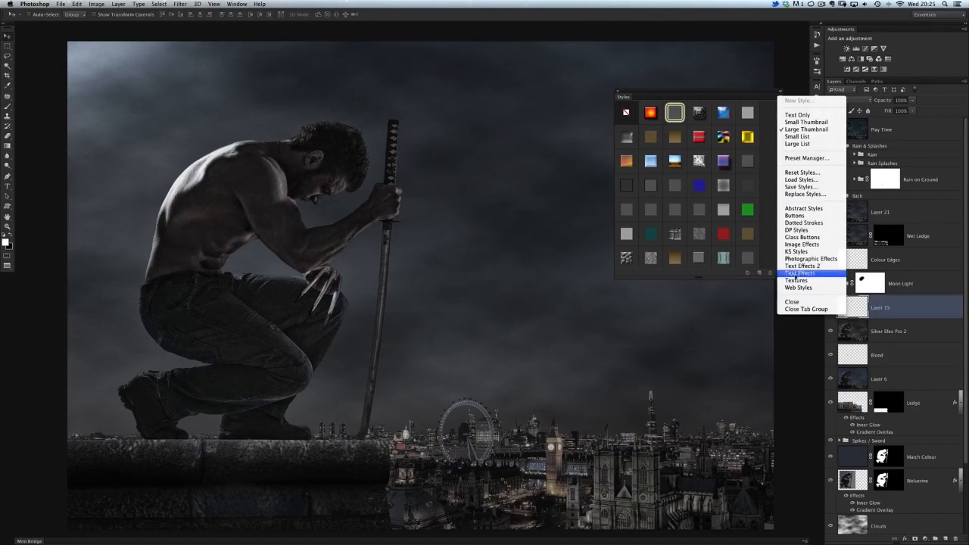
{"action": "left_click", "coordinate": [624, 102]}
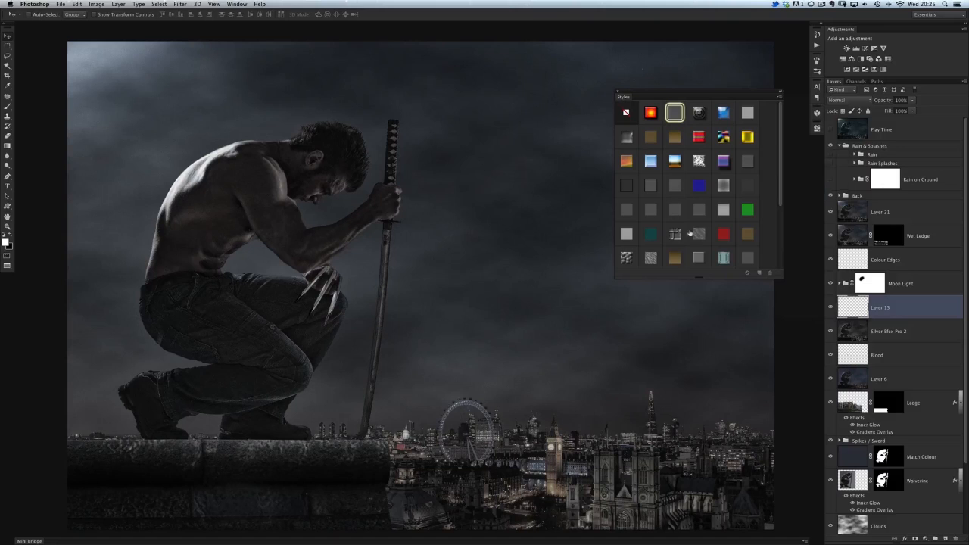
{"action": "scroll", "coordinate": [762, 209], "scroll_direction": "down", "scroll_amount": 4}
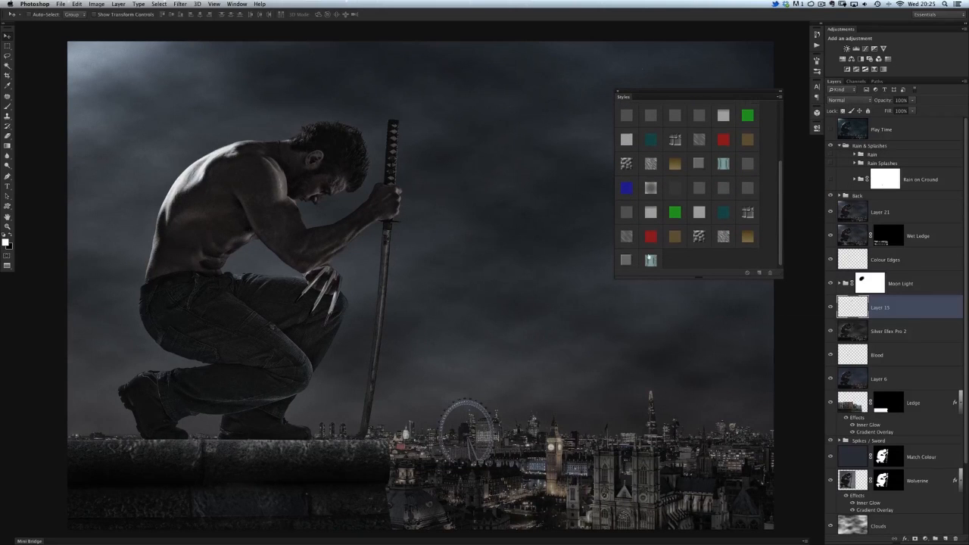
{"action": "left_click", "coordinate": [618, 95]}
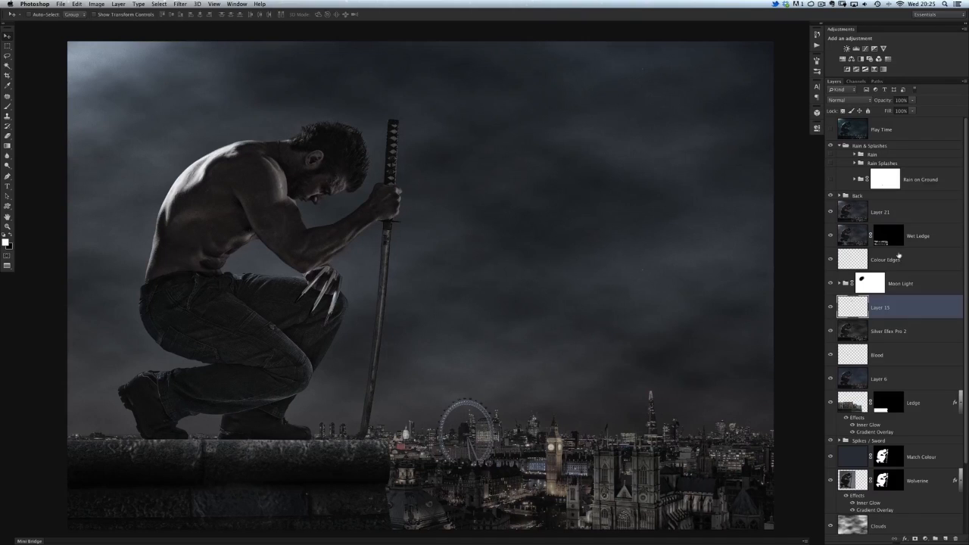
Step: Show the Rain subgroup and compare its Layer 13 and rain pattern layers on and off, leaving both visible and the subgroup collapsed
{"action": "left_click", "coordinate": [830, 155]}
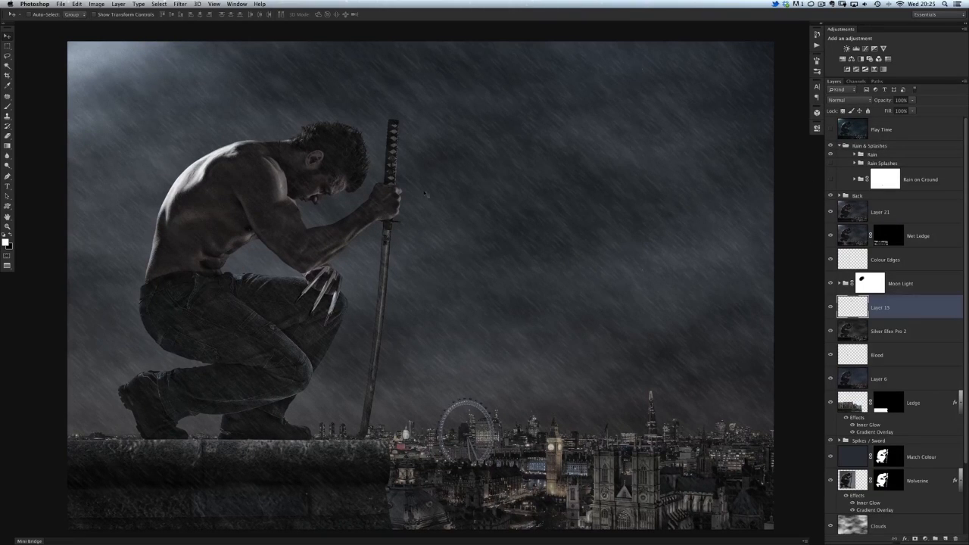
{"action": "left_click", "coordinate": [853, 155]}
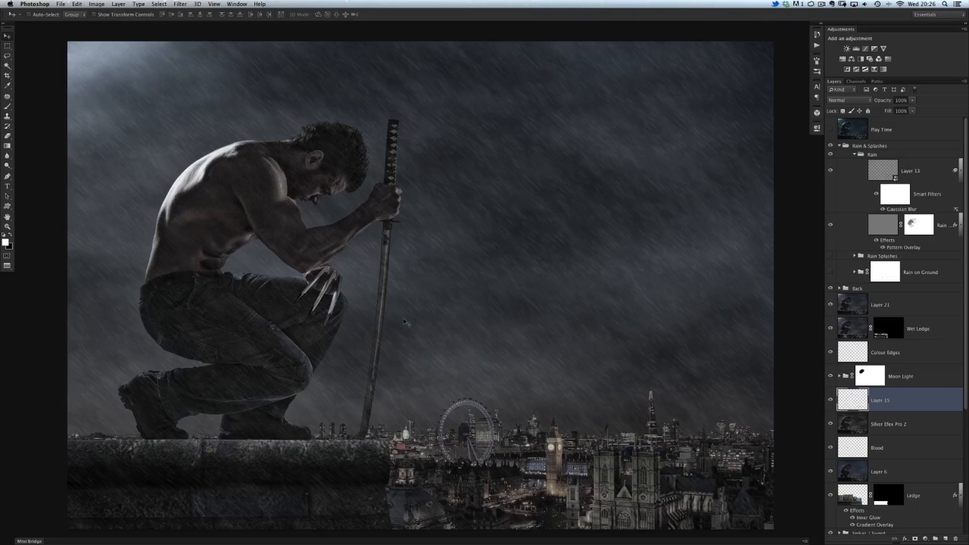
{"action": "left_click", "coordinate": [831, 171]}
{"action": "left_click", "coordinate": [830, 225]}
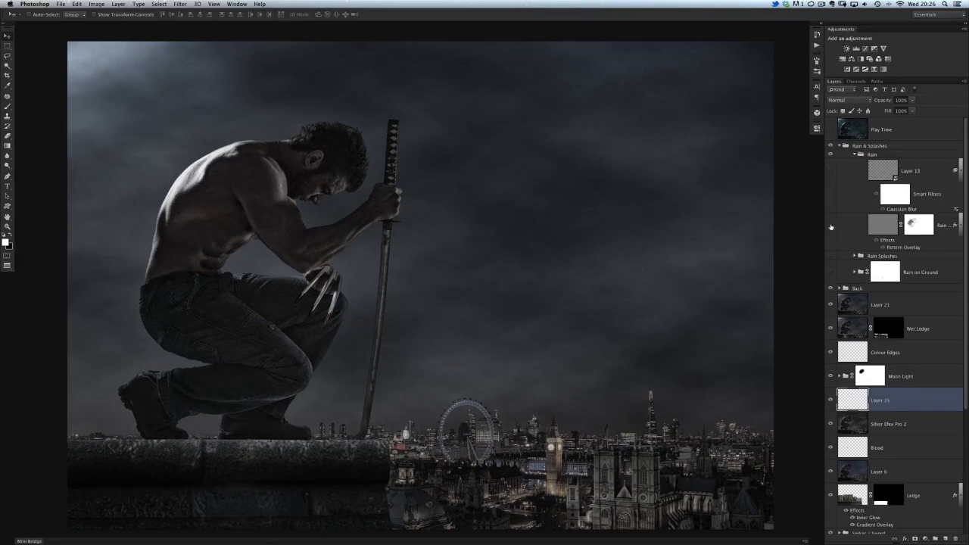
{"action": "left_click", "coordinate": [830, 171]}
{"action": "left_click", "coordinate": [830, 171]}
{"action": "left_click", "coordinate": [830, 171]}
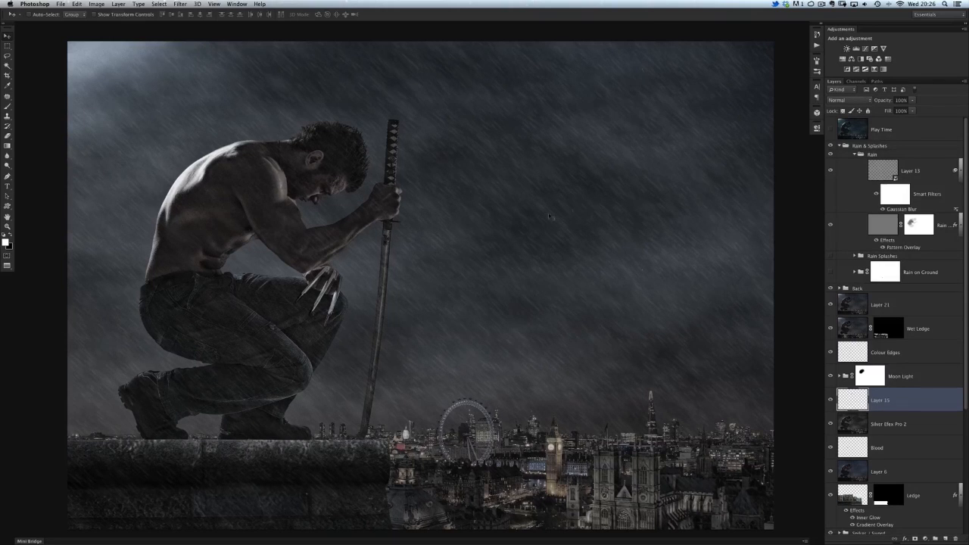
{"action": "left_click", "coordinate": [855, 155]}
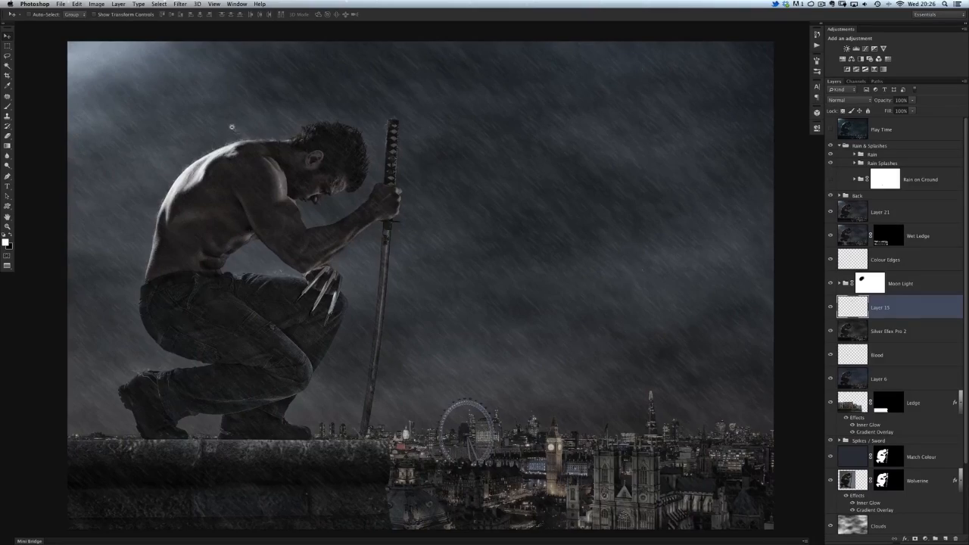
Step: Show the Rain Splashes subgroup, compare it on and off along the man's back and neck, and look through its layers
{"action": "scroll", "coordinate": [248, 146], "scroll_direction": "up", "scroll_amount": 2}
{"action": "left_click_drag", "start_coordinate": [324, 235], "coordinate": [384, 228]}
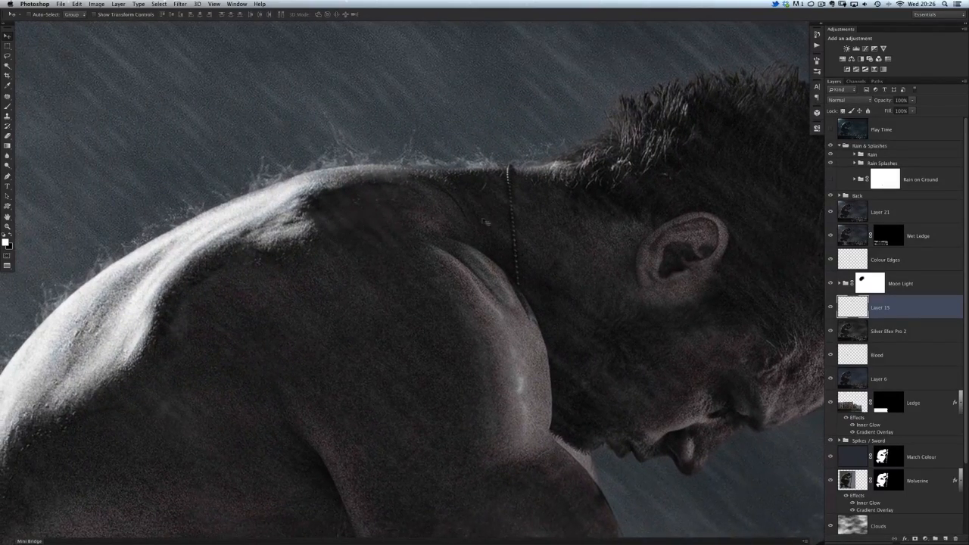
{"action": "left_click", "coordinate": [830, 164]}
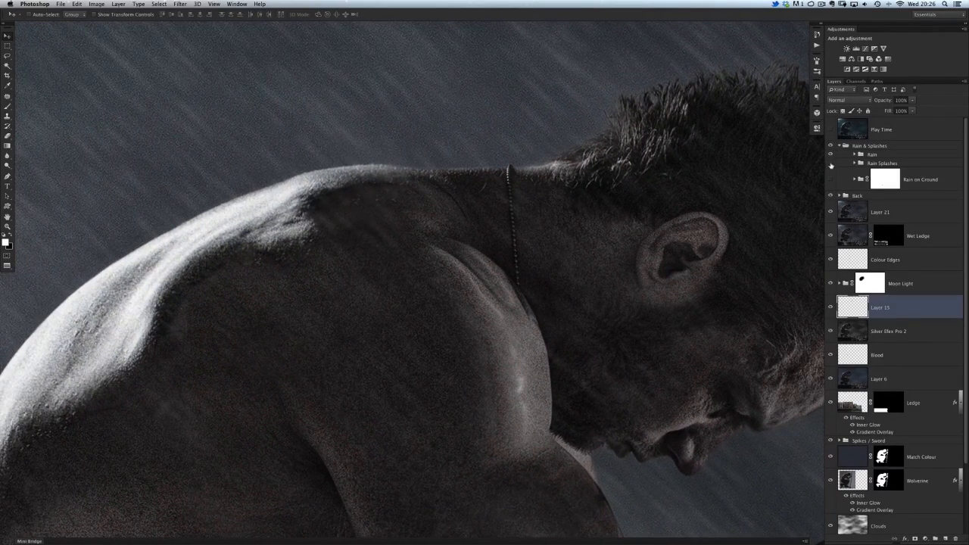
{"action": "left_click", "coordinate": [830, 165]}
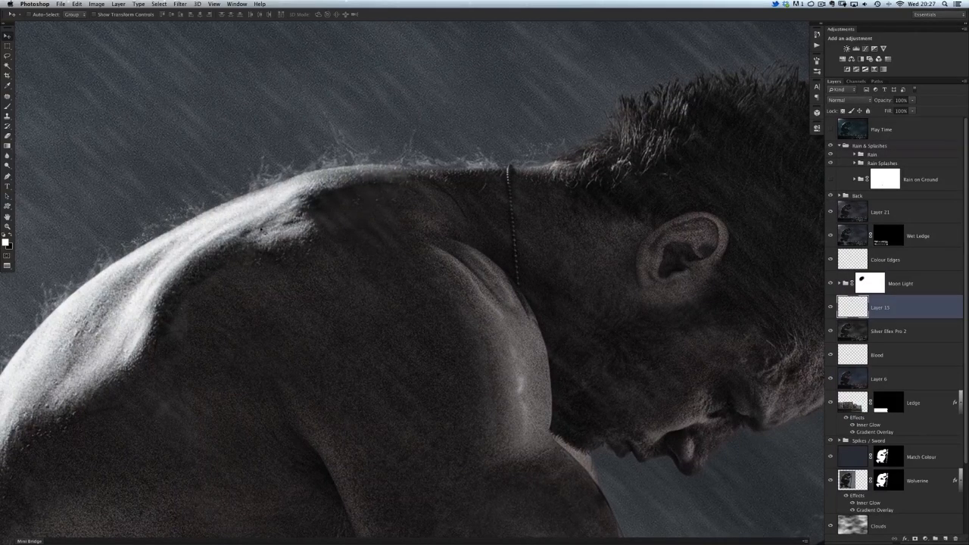
{"action": "left_click_drag", "start_coordinate": [266, 304], "coordinate": [307, 257]}
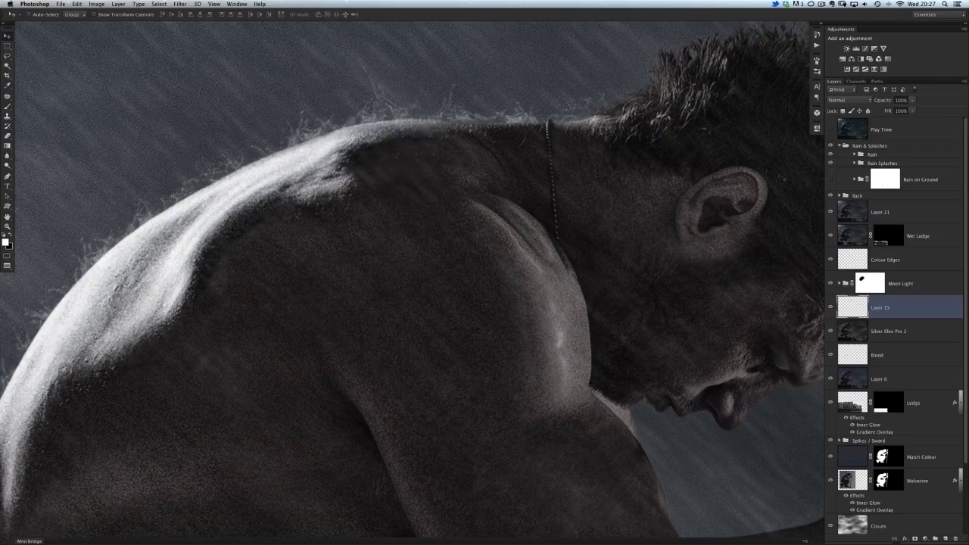
{"action": "left_click", "coordinate": [854, 163]}
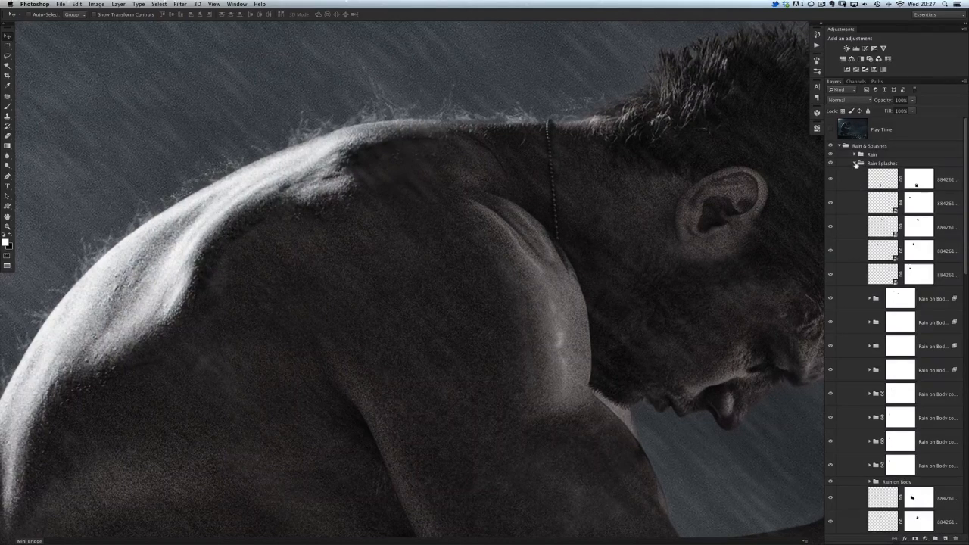
{"action": "left_click", "coordinate": [854, 163]}
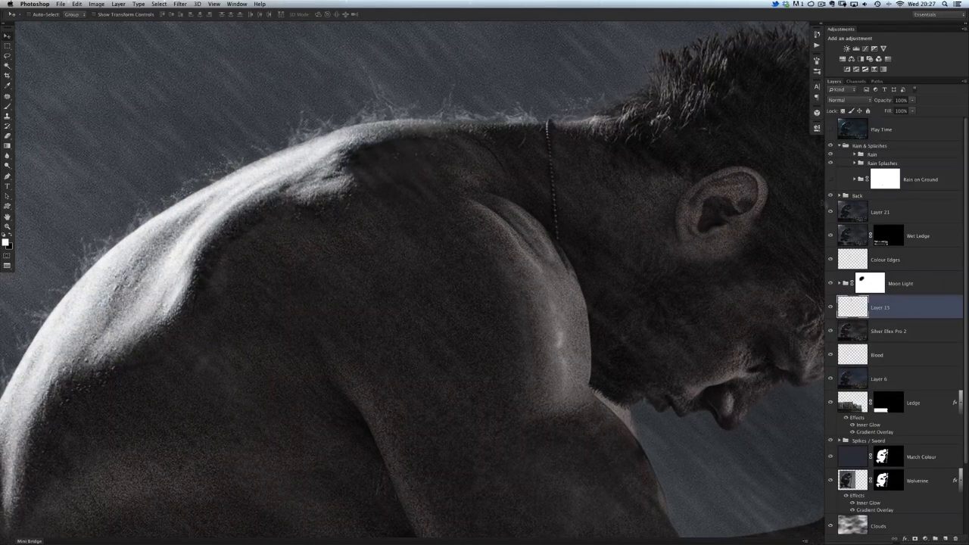
Step: Show the Rain on Ground subgroup and compare the ledge around the boots and sword tip with and without it
{"action": "left_click_drag", "start_coordinate": [538, 215], "coordinate": [502, 199]}
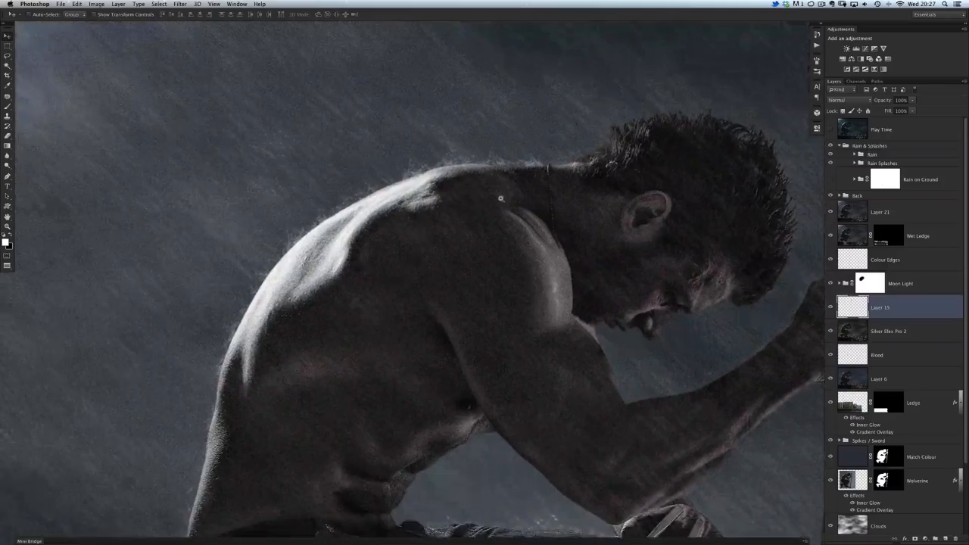
{"action": "left_click_drag", "start_coordinate": [444, 265], "coordinate": [379, 125]}
{"action": "left_click_drag", "start_coordinate": [389, 318], "coordinate": [391, 177]}
{"action": "left_click_drag", "start_coordinate": [384, 424], "coordinate": [392, 195]}
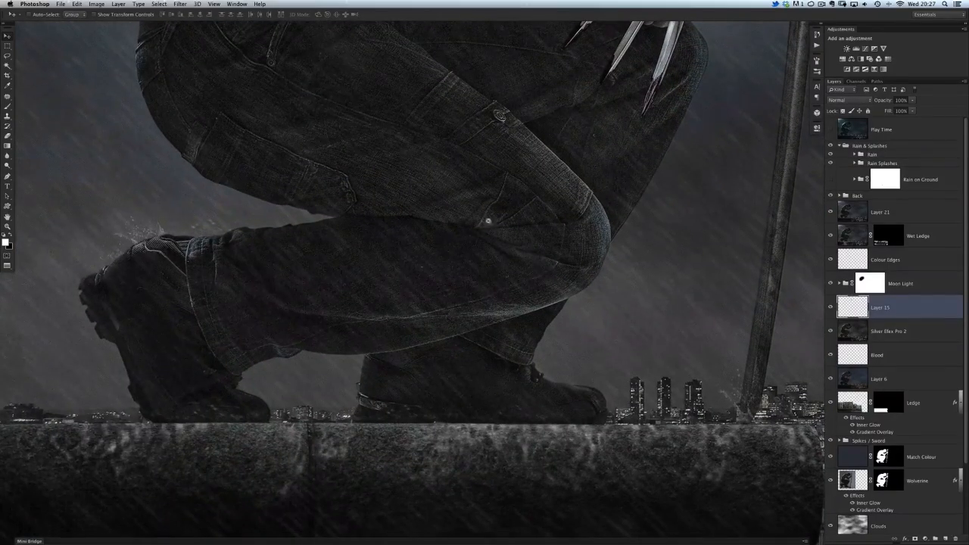
{"action": "left_click", "coordinate": [831, 180]}
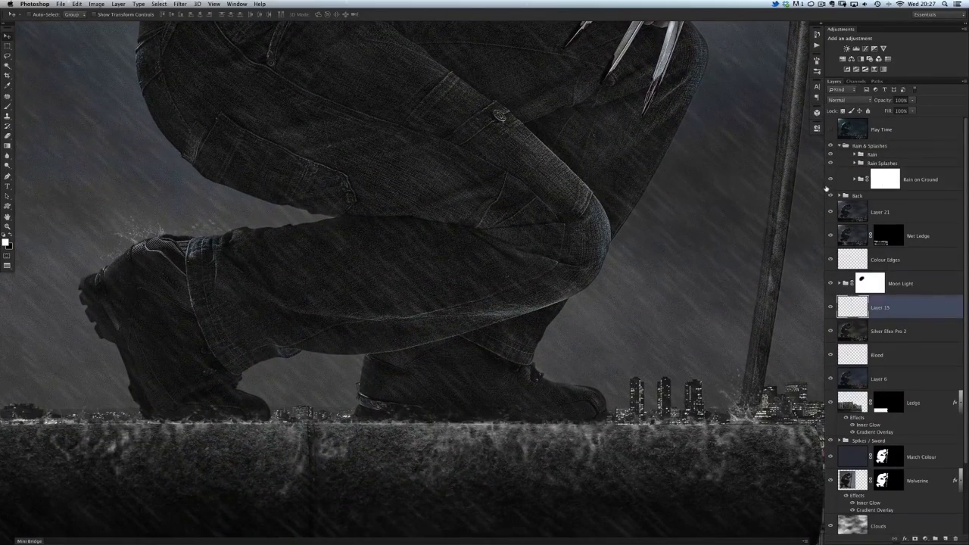
{"action": "left_click_drag", "start_coordinate": [648, 336], "coordinate": [422, 267]}
{"action": "left_click_drag", "start_coordinate": [504, 333], "coordinate": [482, 321]}
{"action": "scroll", "coordinate": [485, 322], "scroll_direction": "up", "scroll_amount": 5}
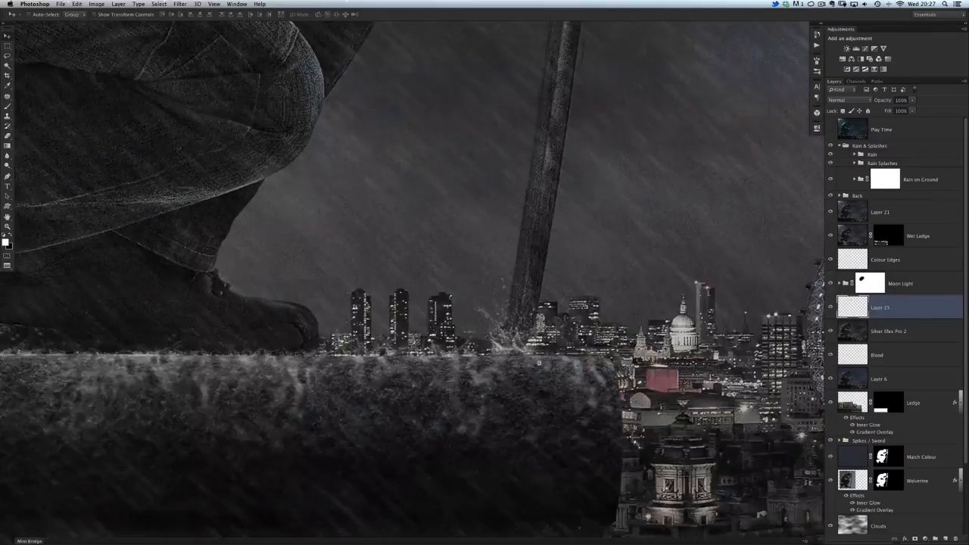
{"action": "left_click", "coordinate": [831, 179]}
{"action": "left_click", "coordinate": [831, 179]}
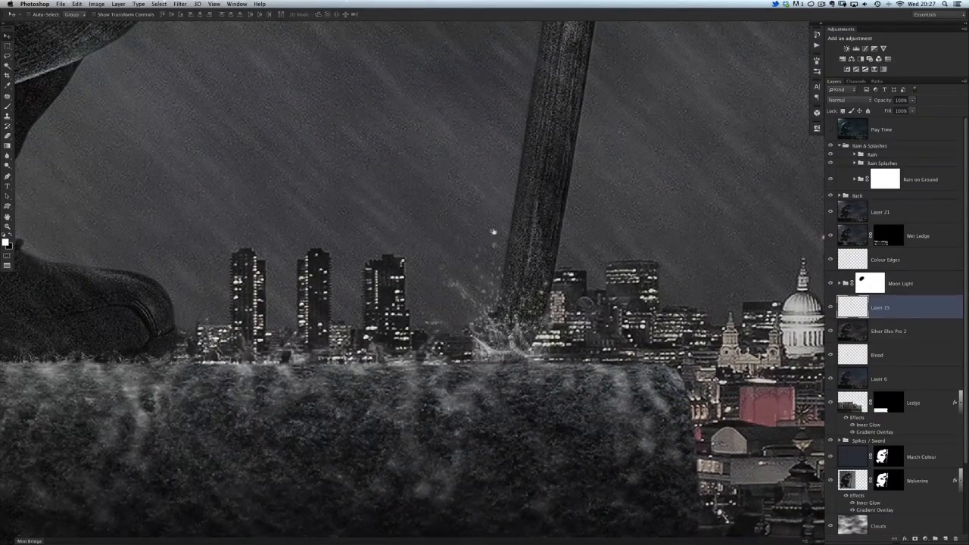
Step: Collapse the Rain & Splashes group and show the Play Time layer over the whole composite
{"action": "scroll", "coordinate": [493, 232], "scroll_direction": "down", "scroll_amount": 6}
{"action": "scroll", "coordinate": [414, 203], "scroll_direction": "down", "scroll_amount": 5}
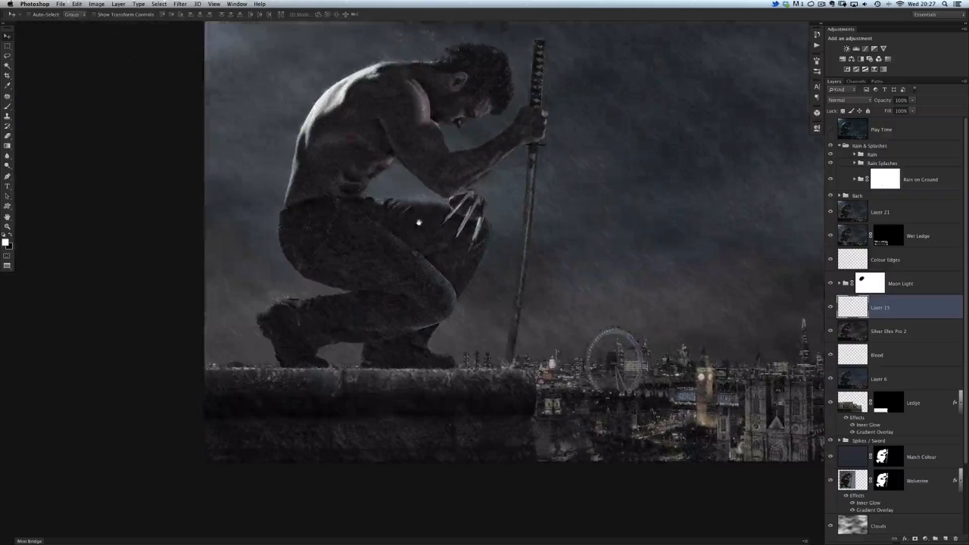
{"action": "scroll", "coordinate": [349, 227], "scroll_direction": "up", "scroll_amount": 5}
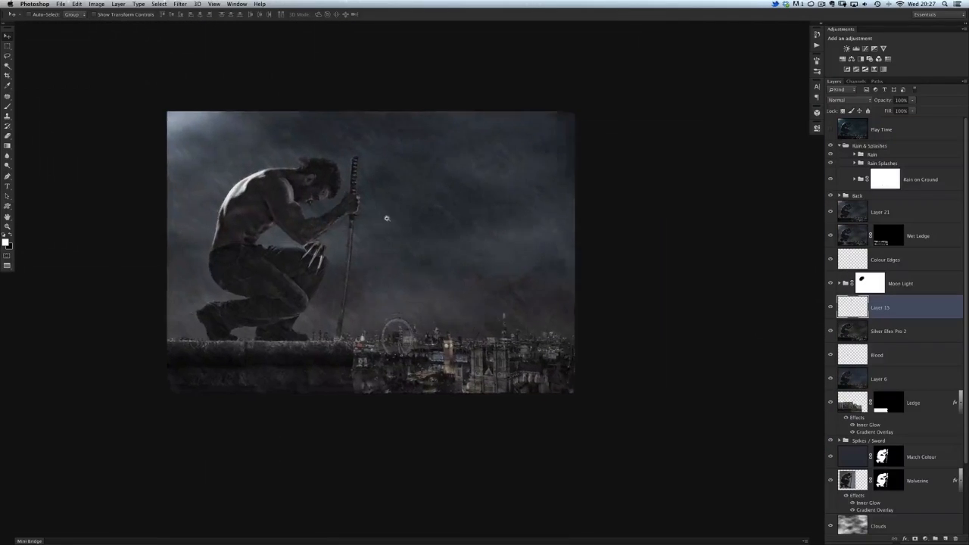
{"action": "scroll", "coordinate": [408, 236], "scroll_direction": "up", "scroll_amount": 2}
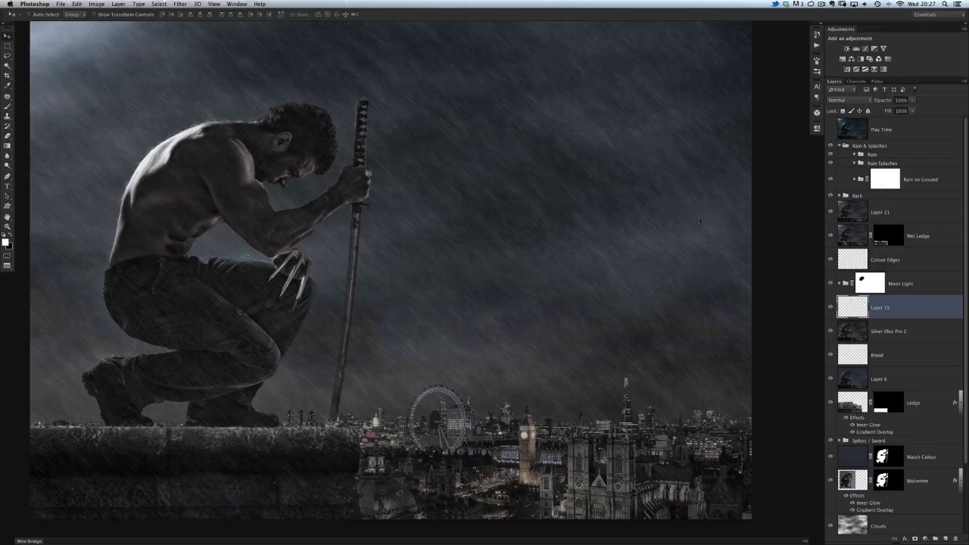
{"action": "left_click", "coordinate": [841, 146]}
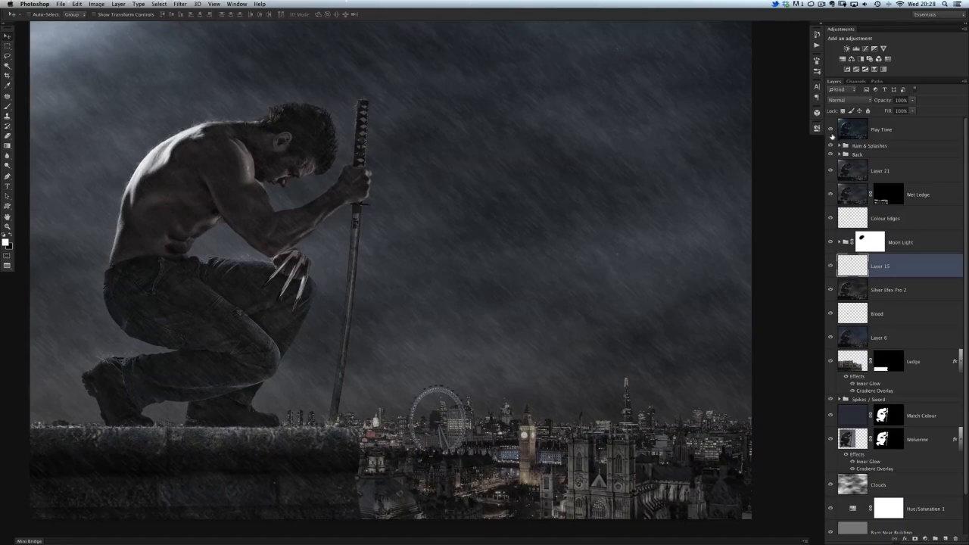
{"action": "left_click", "coordinate": [831, 130]}
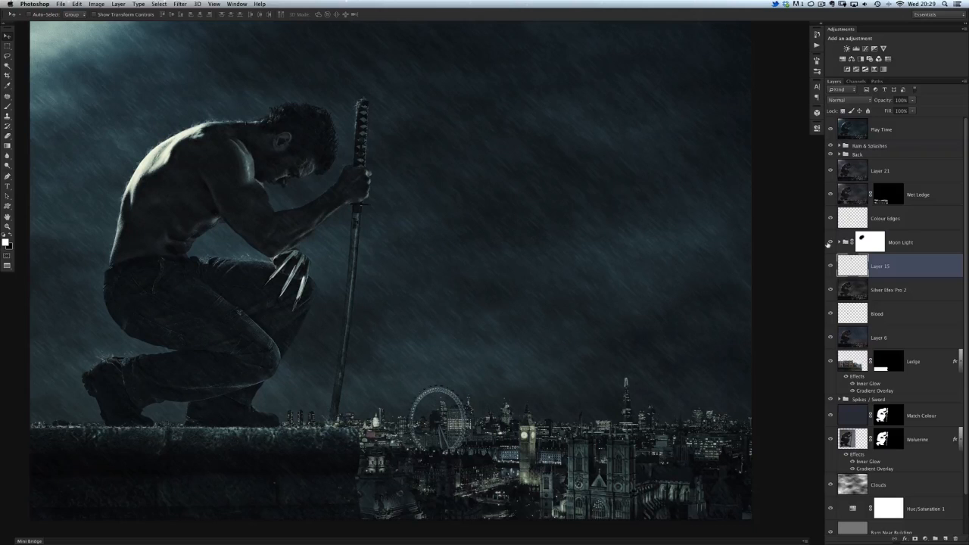
{"action": "mouse_move", "coordinate": [407, 212]}
{"action": "left_mouse_down"}
{"action": "mouse_move", "coordinate": [396, 209]}
{"action": "mouse_move", "coordinate": [414, 212]}
{"action": "left_mouse_up"}
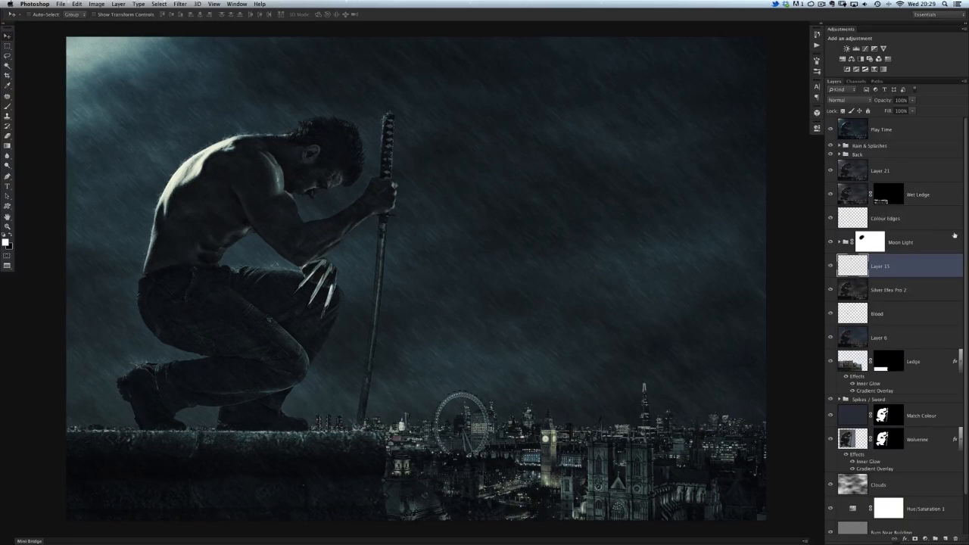
{"action": "mouse_move", "coordinate": [965, 276]}
{"action": "left_mouse_down"}
{"action": "mouse_move", "coordinate": [963, 318]}
{"action": "mouse_move", "coordinate": [965, 275]}
{"action": "left_mouse_up"}
Step: Switch to the web browser and bring up the 500px page of the "Wolverine in London" photo
{"action": "key", "text": "super+Tab"}
{"action": "key", "text": "super+Tab"}
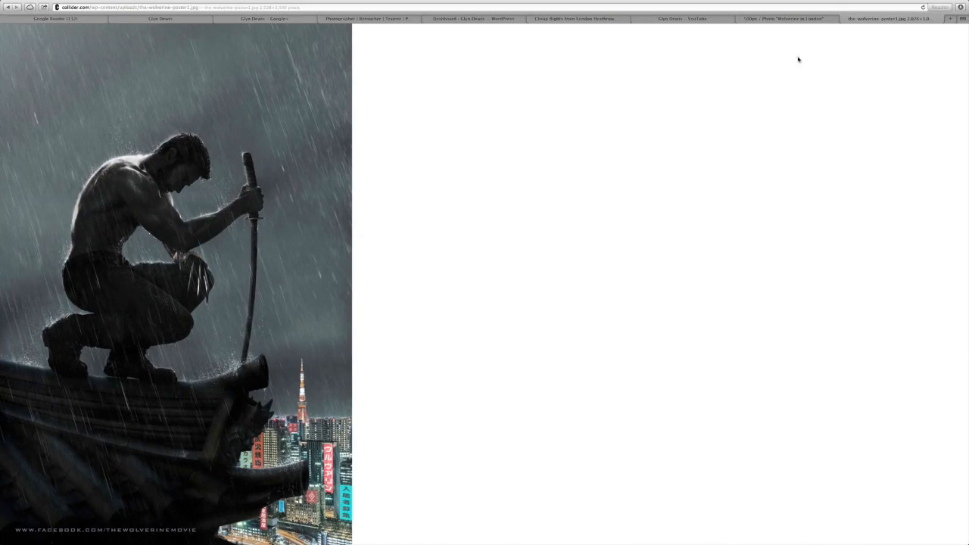
{"action": "left_click", "coordinate": [782, 18]}
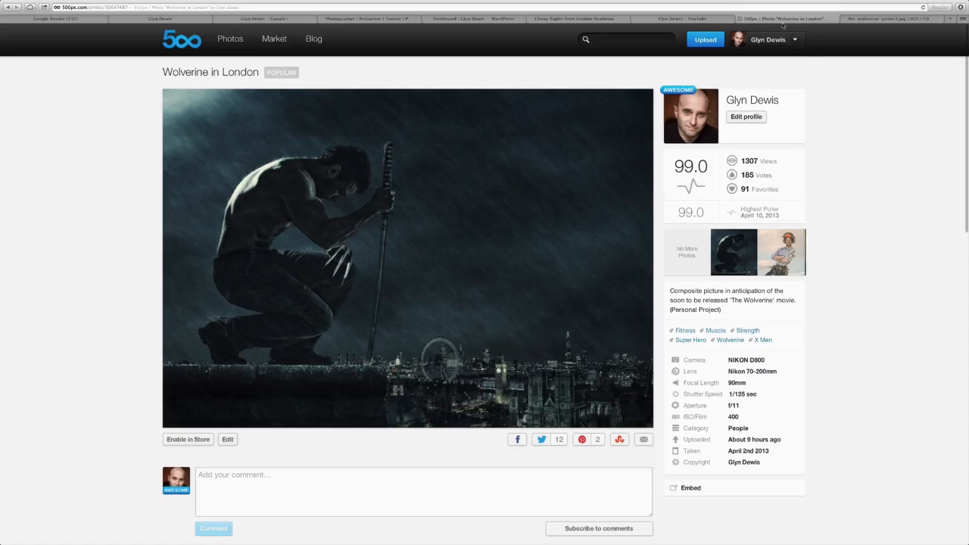